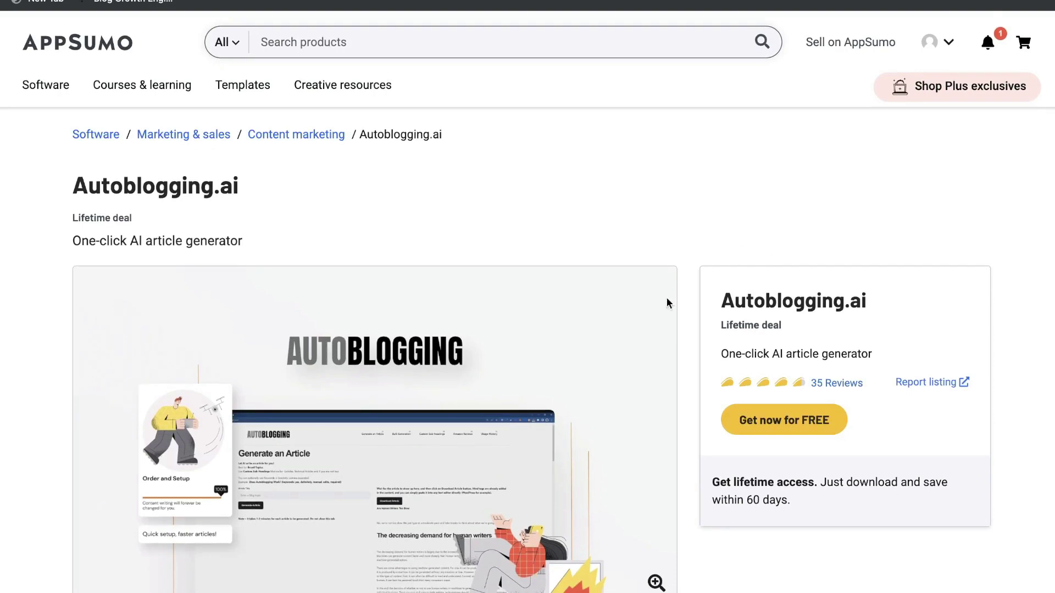
# Highlight the Quick Mode credit, Bulk and Amazon reviews writer lines in the dashboard feature list.
pyautogui.scroll(-1, 659, 305)
pyautogui.scroll(-15, 777, 411)
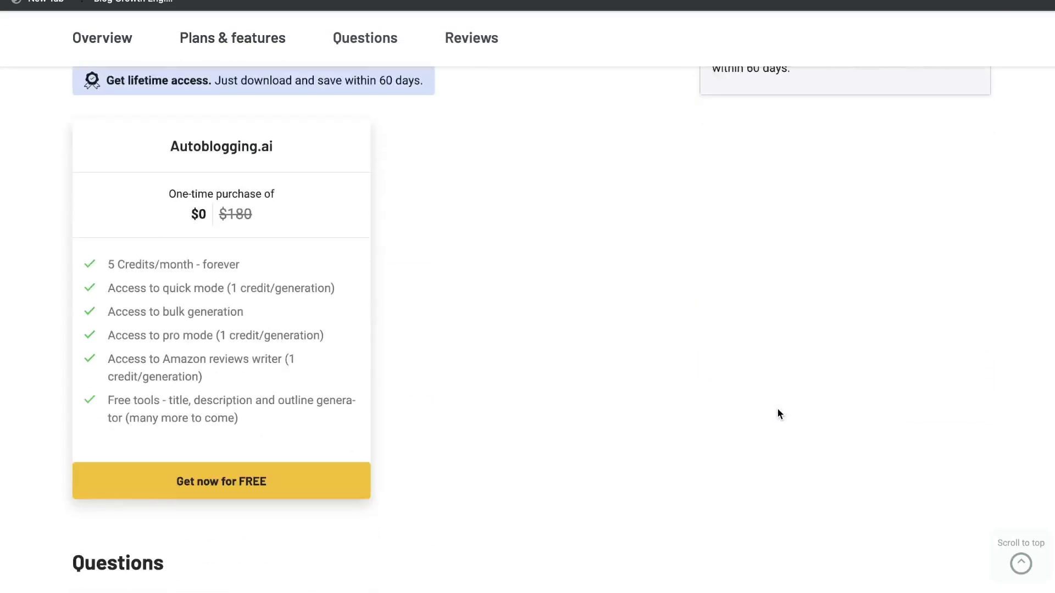
pyautogui.scroll(1, 461, 332)
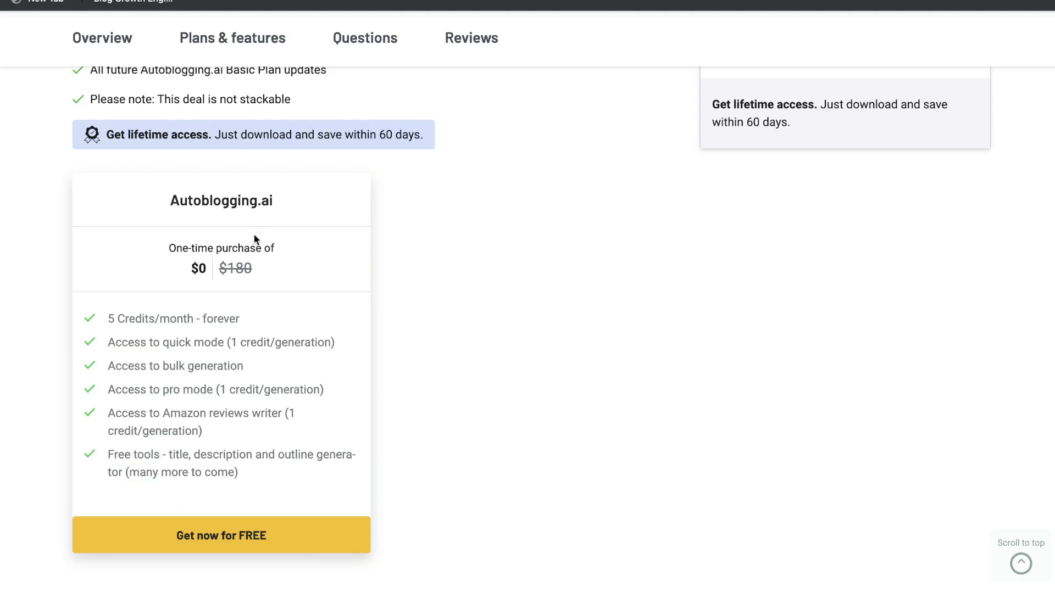
pyautogui.tripleClick(166, 347)
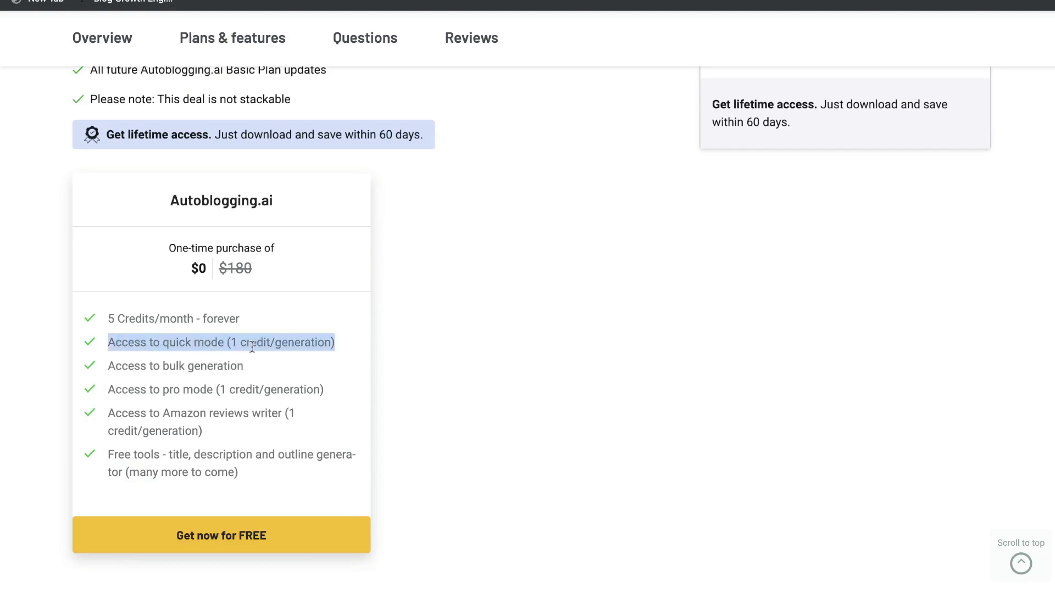
pyautogui.doubleClick(167, 369)
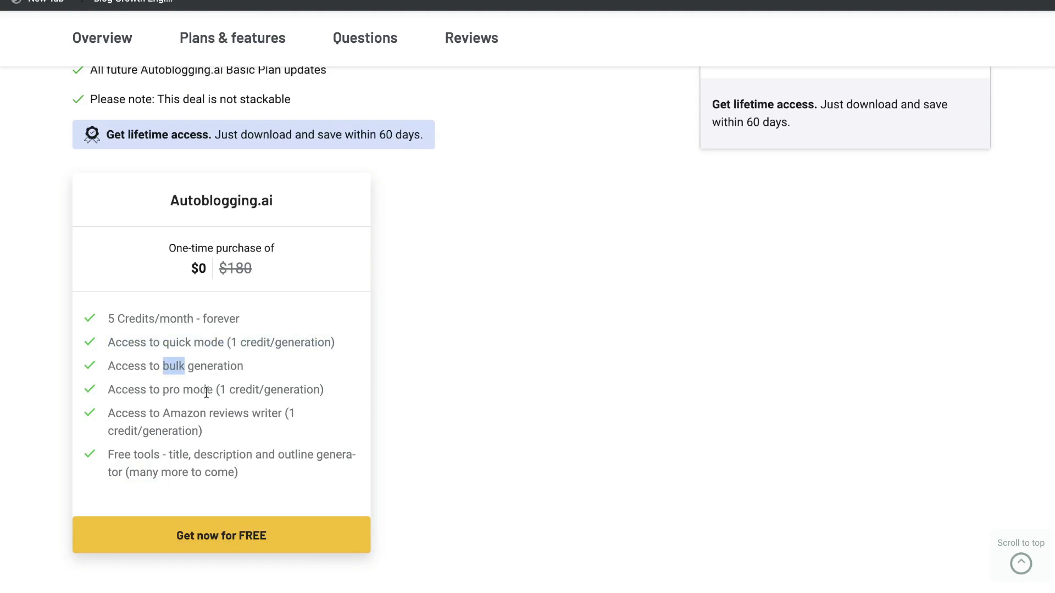
pyautogui.tripleClick(201, 418)
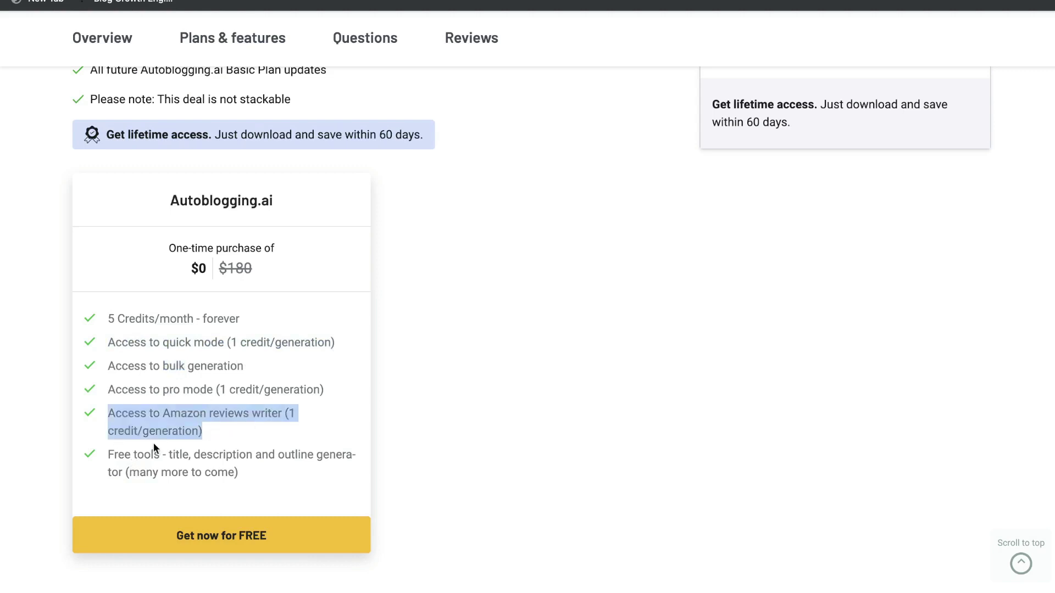
pyautogui.scroll(15, 577, 374)
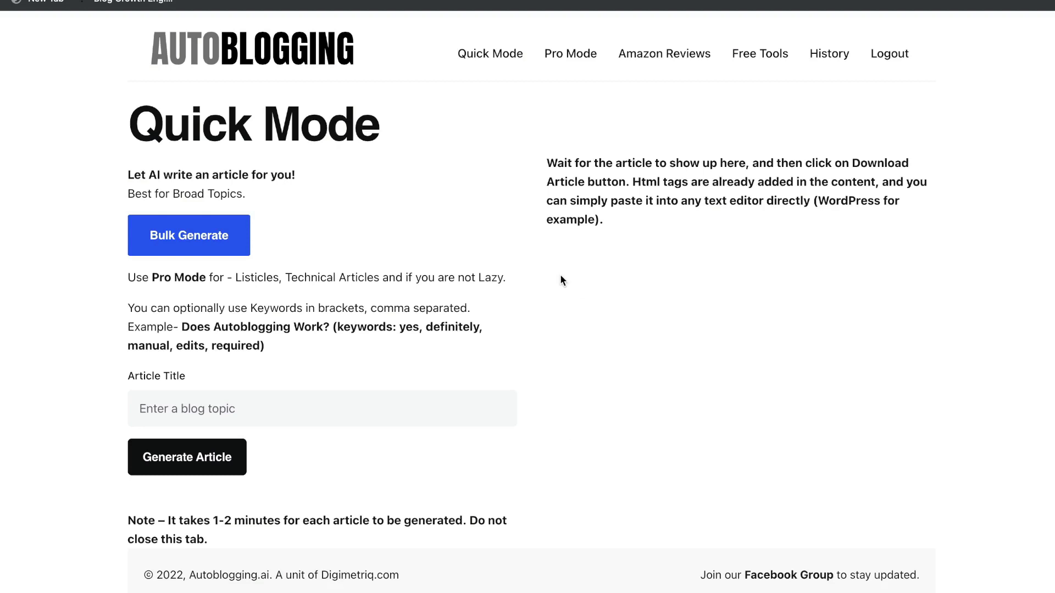
pyautogui.scroll(-1, 561, 280)
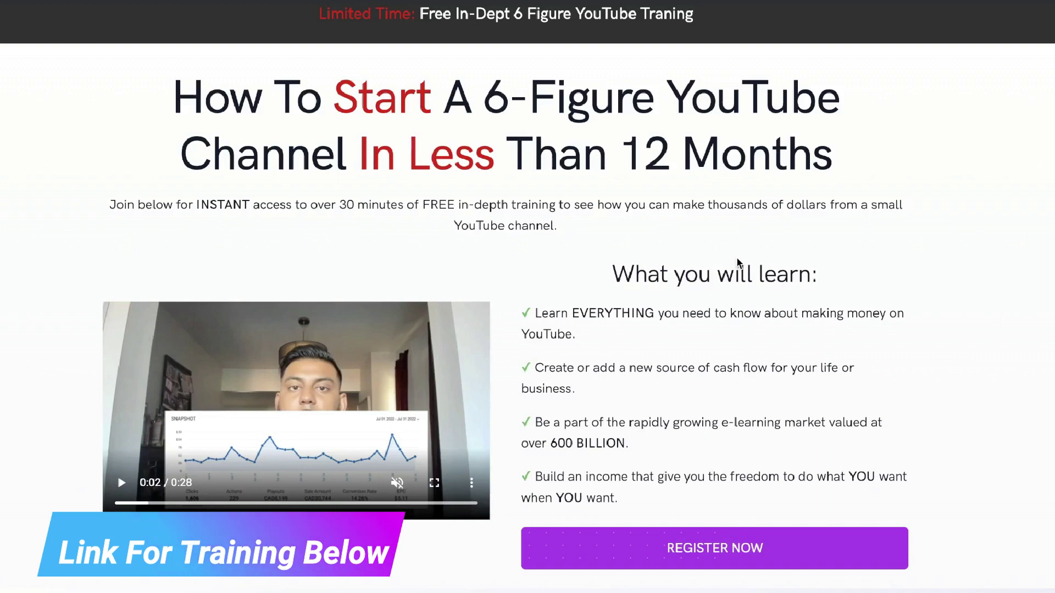
pyautogui.scroll(-1, 736, 257)
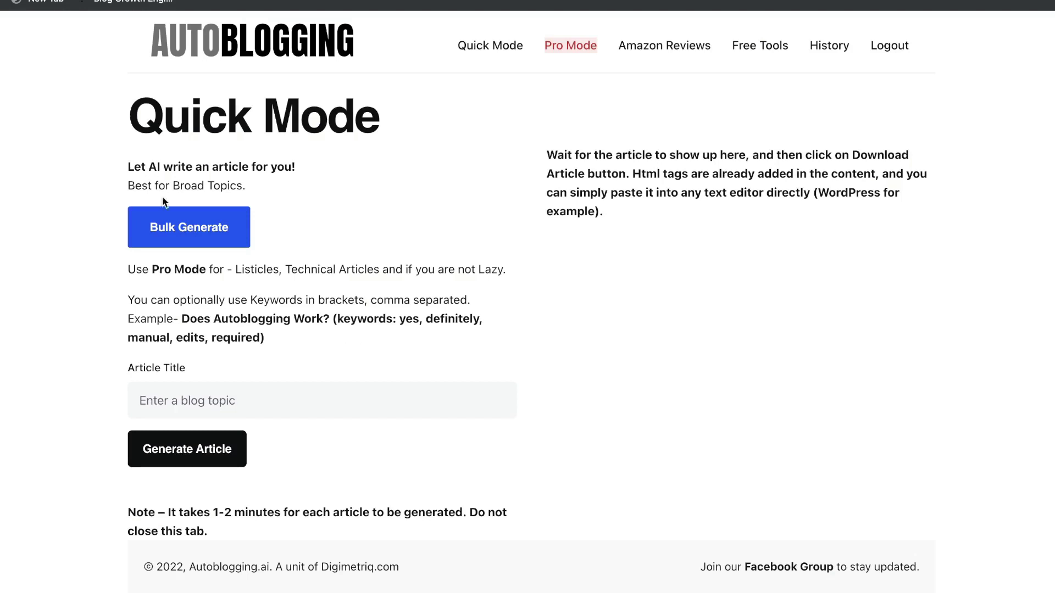
pyautogui.click(184, 234)
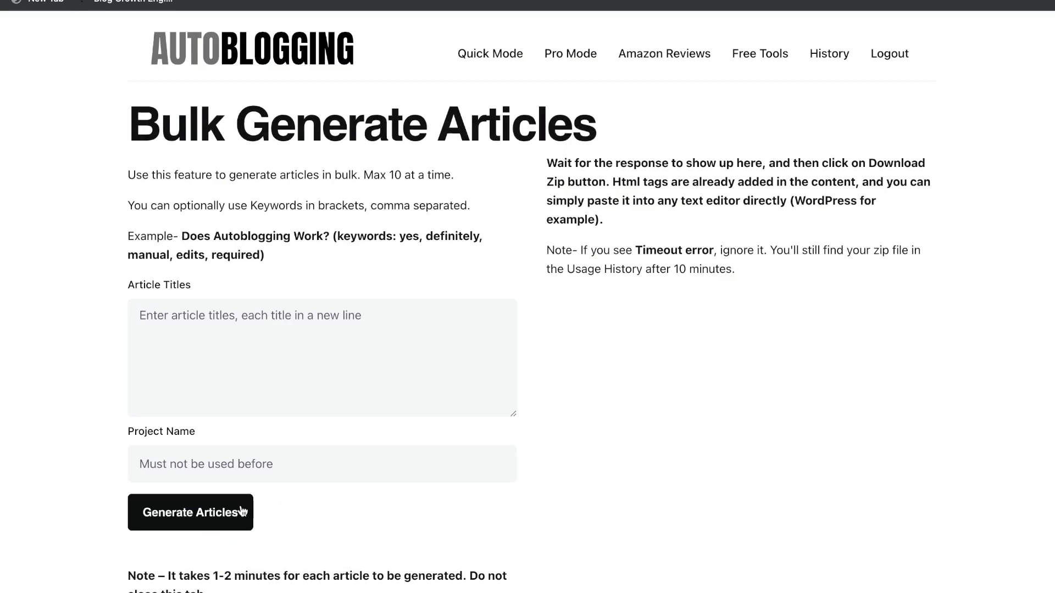
pyautogui.hotkey('alt', 'Left')
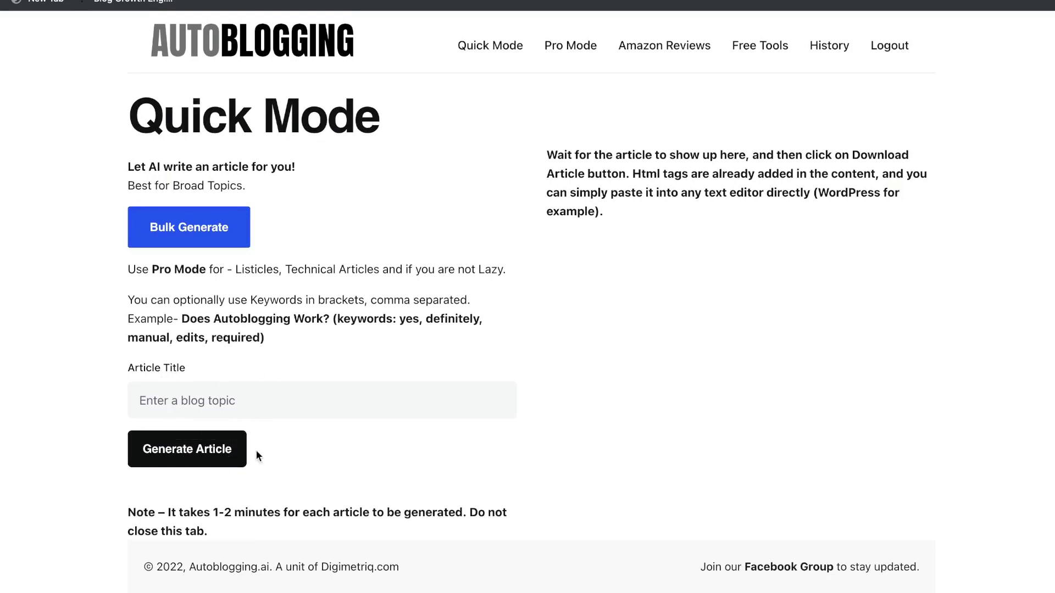
pyautogui.click(570, 45)
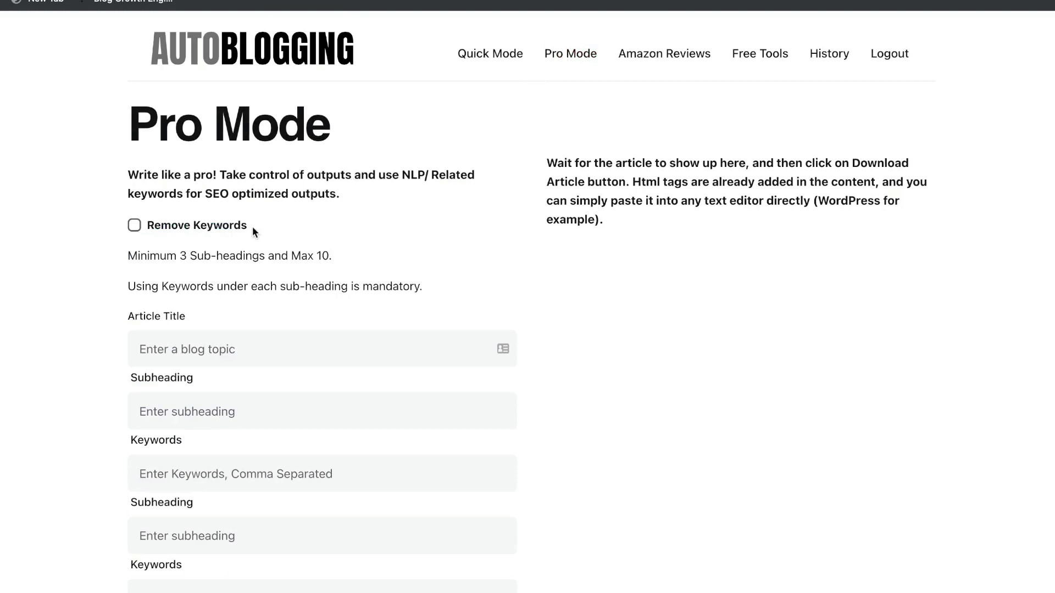
pyautogui.scroll(-1, 300, 205)
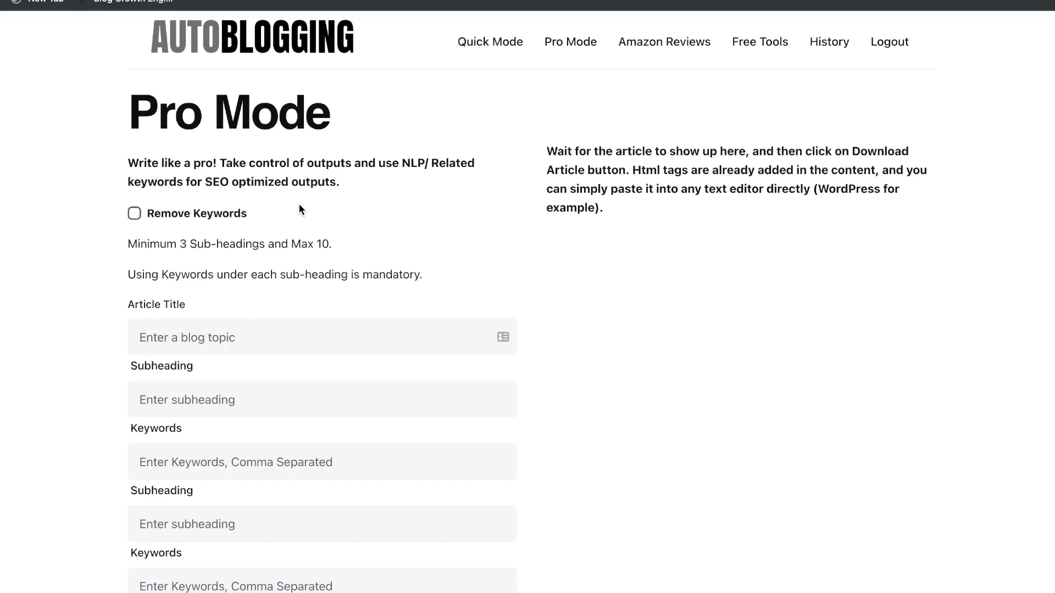
pyautogui.click(659, 44)
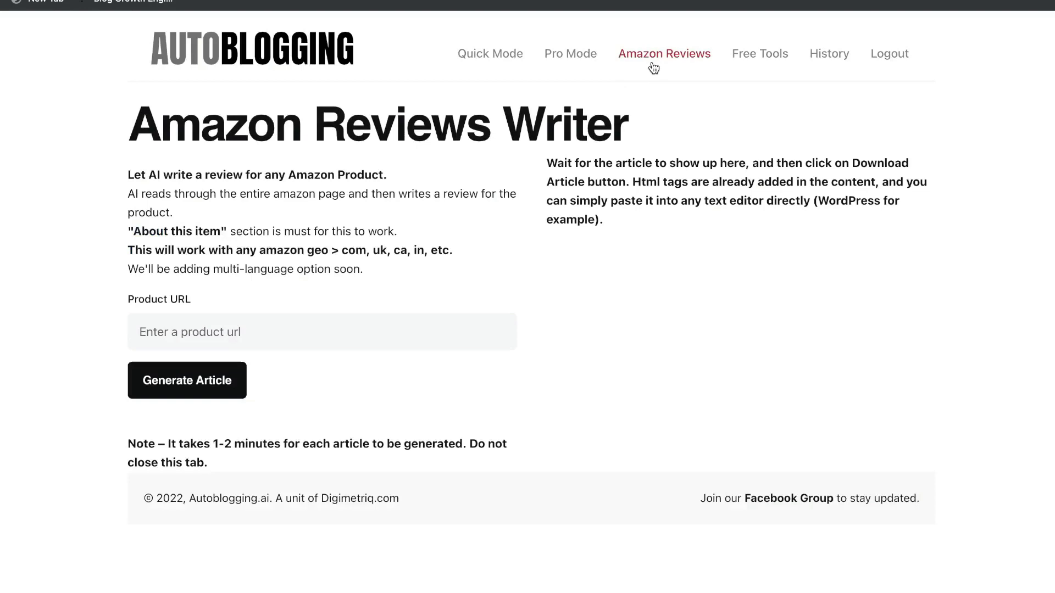
pyautogui.click(745, 63)
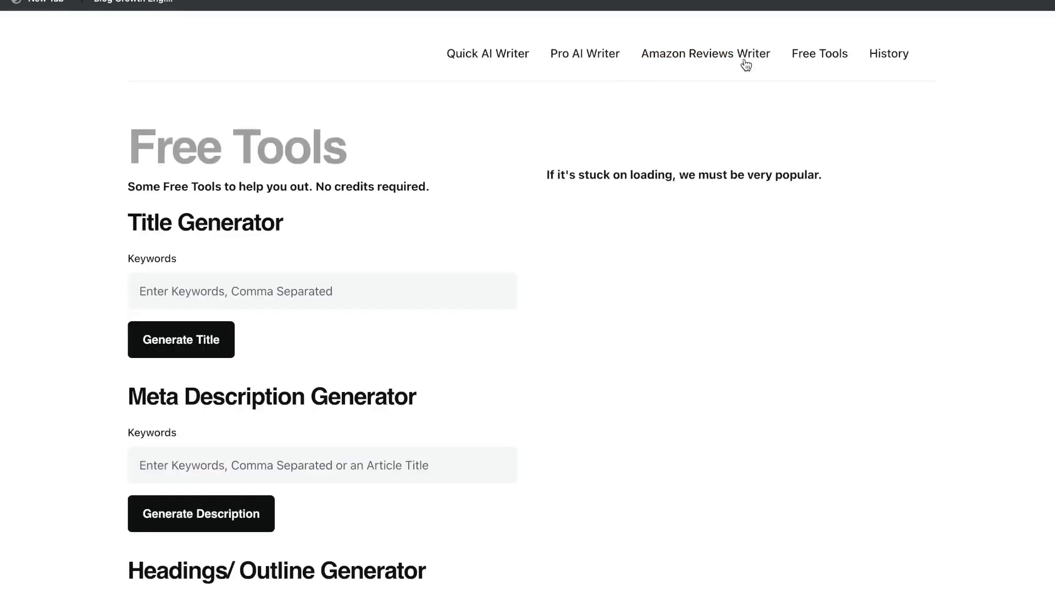
pyautogui.click(502, 60)
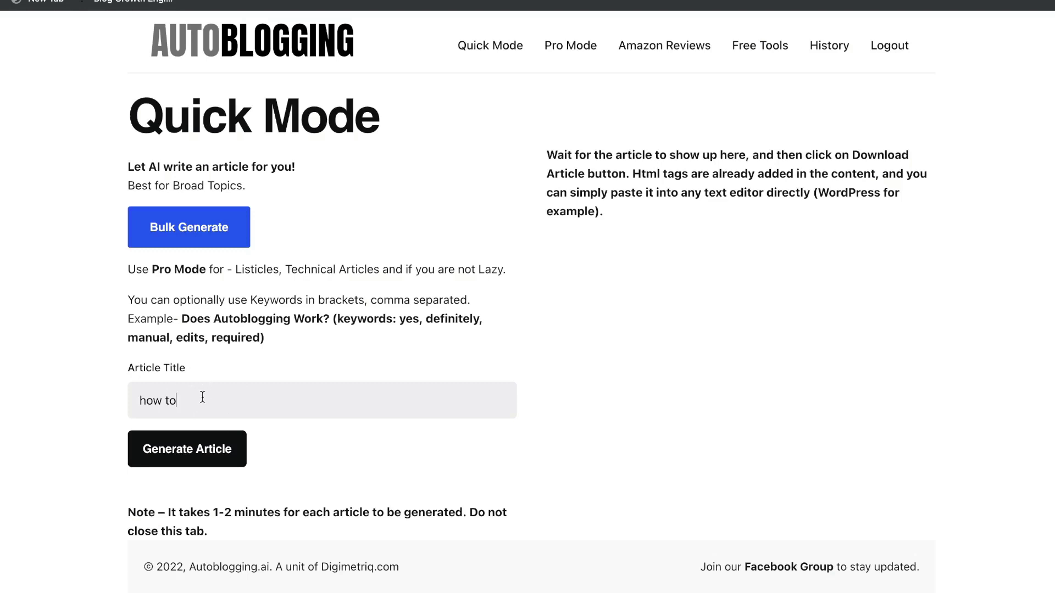
# Complete the title 'how to make money as a freelancer online while working from home' and generate the article.
pyautogui.write('make money as a freelancer online while working from home')
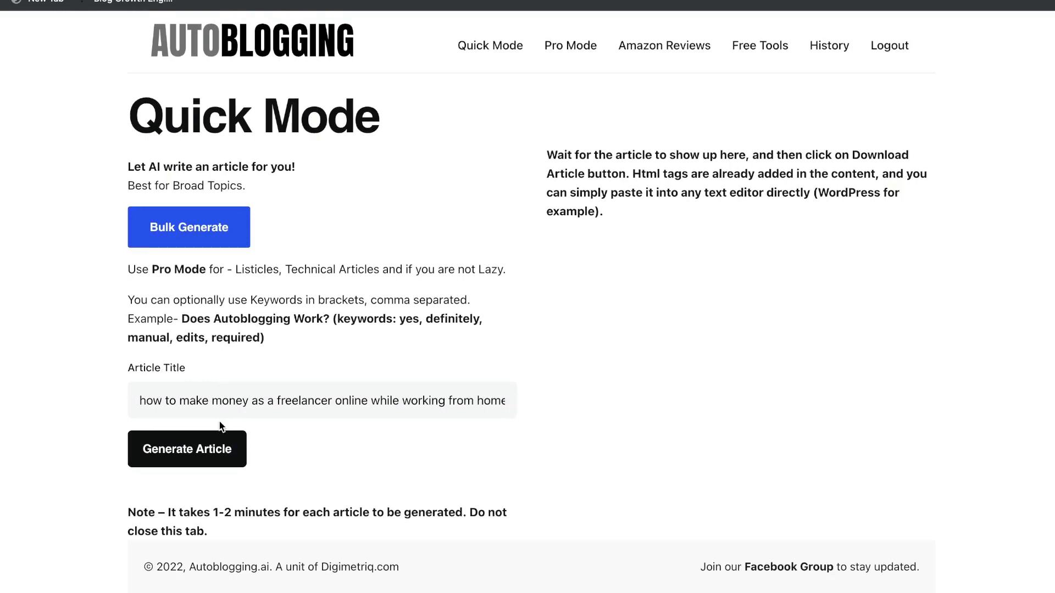
pyautogui.click(199, 455)
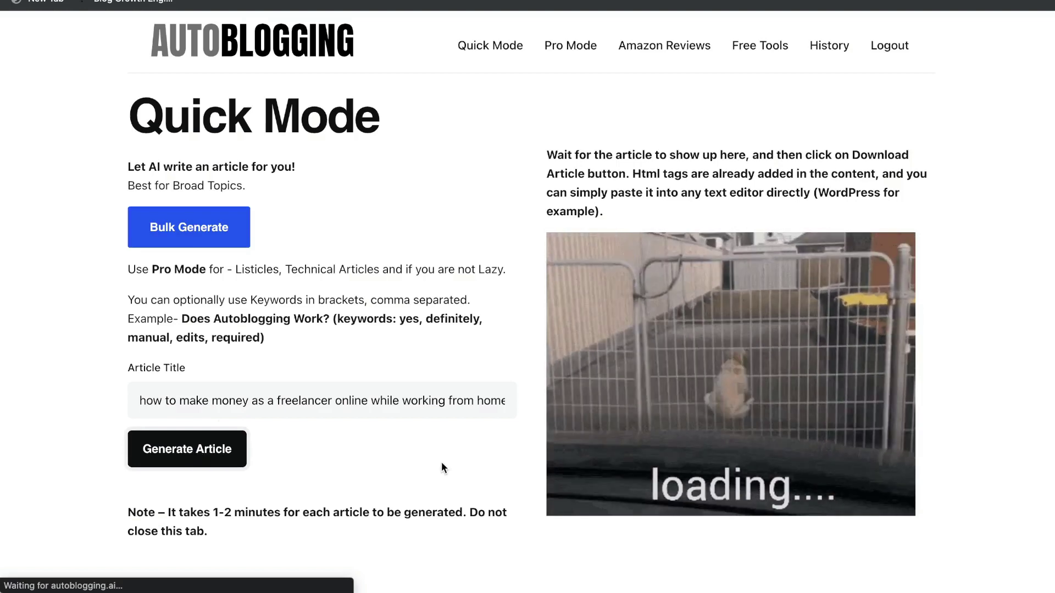
pyautogui.scroll(-1, 444, 468)
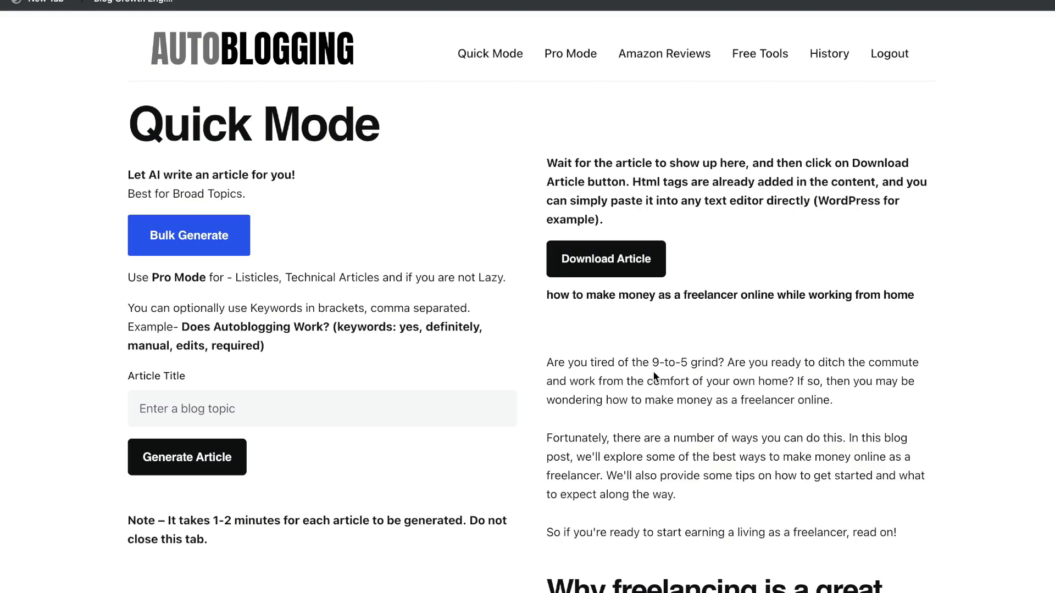
pyautogui.scroll(-3, 654, 375)
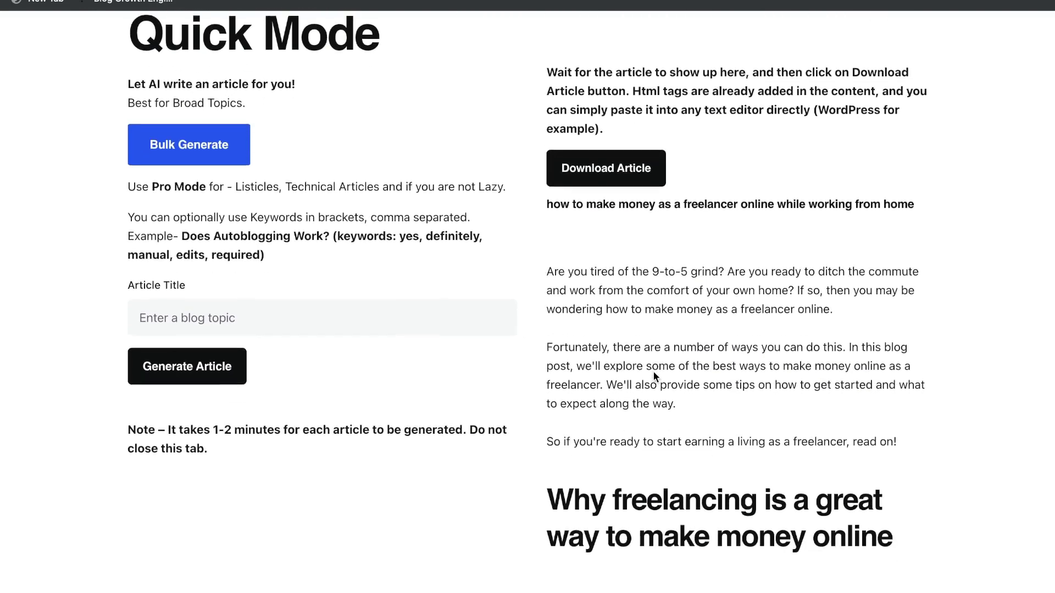
pyautogui.scroll(-2, 654, 372)
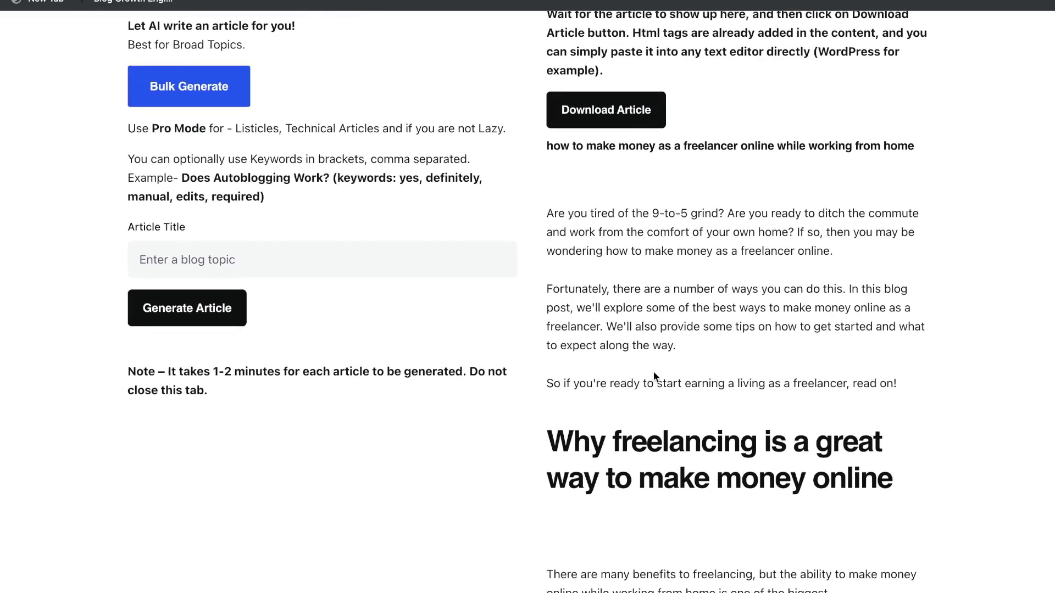
pyautogui.scroll(2, 654, 372)
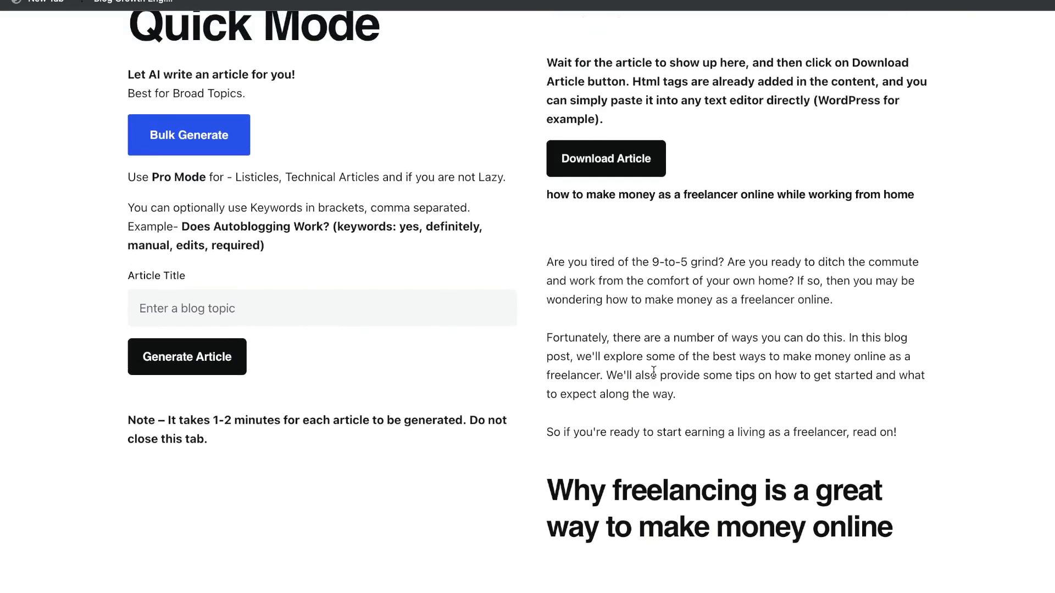
pyautogui.scroll(-2, 648, 257)
pyautogui.tripleClick(649, 257)
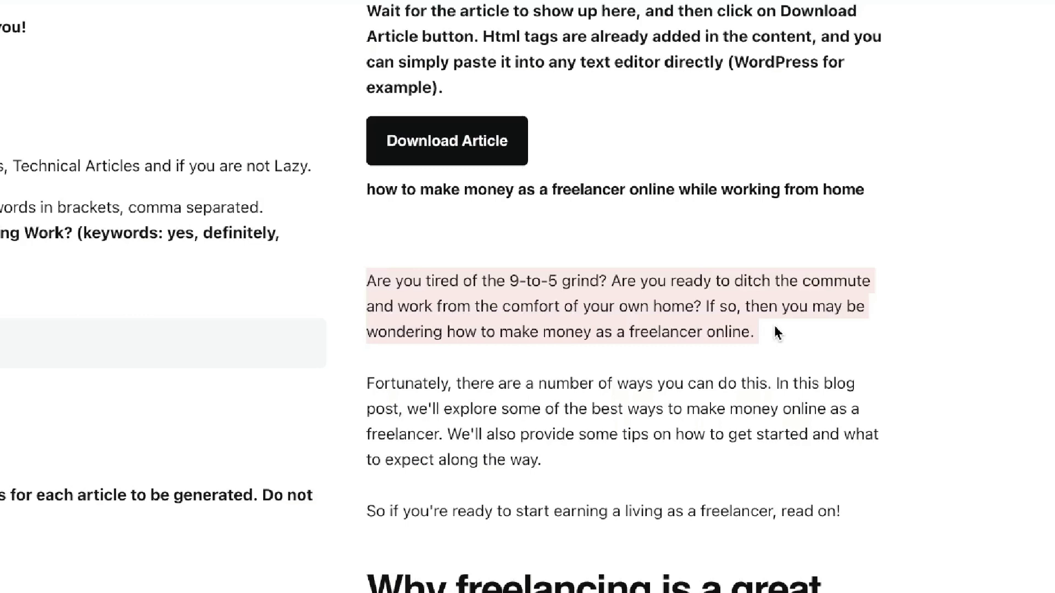
pyautogui.scroll(-1, 758, 332)
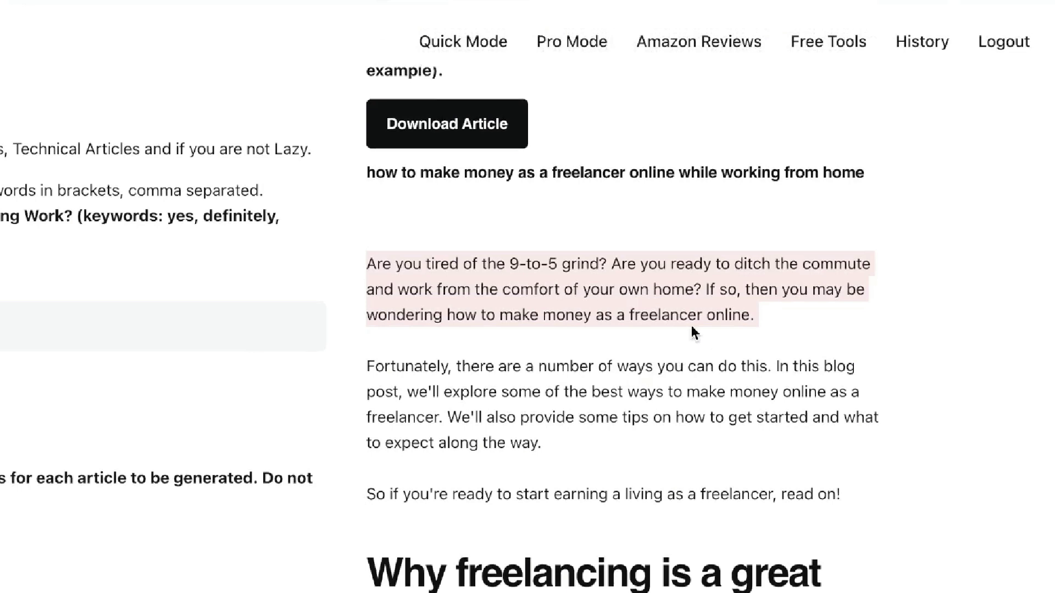
pyautogui.tripleClick(710, 297)
pyautogui.click(768, 323)
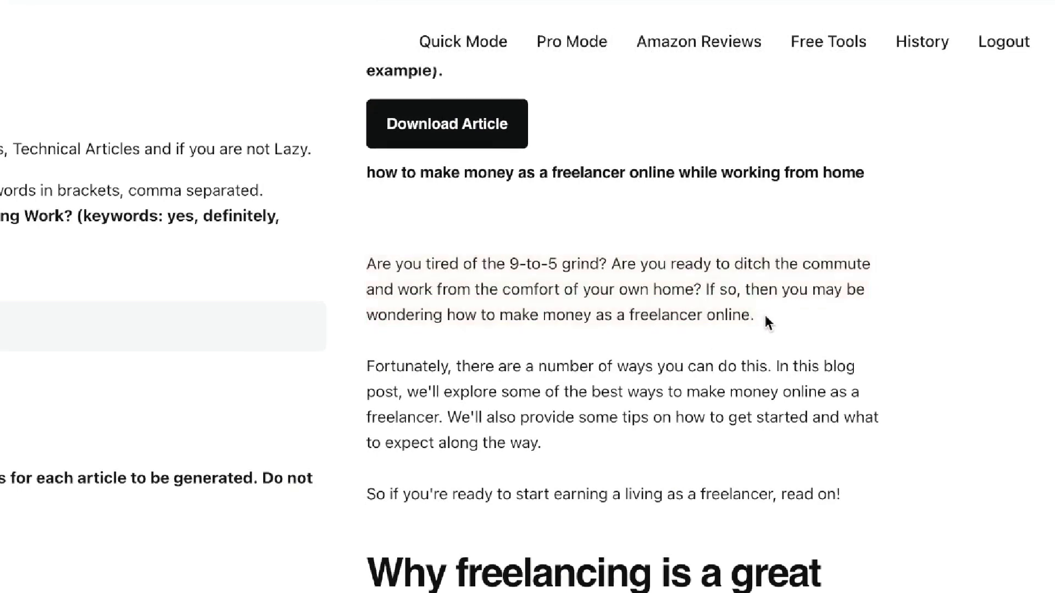
pyautogui.scroll(-3, 488, 321)
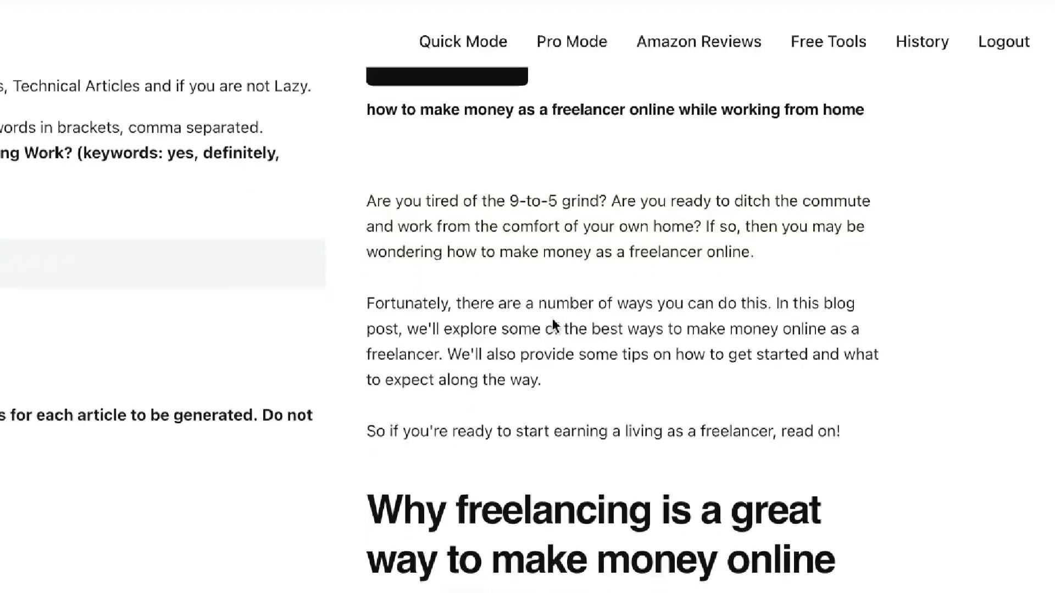
pyautogui.tripleClick(504, 330)
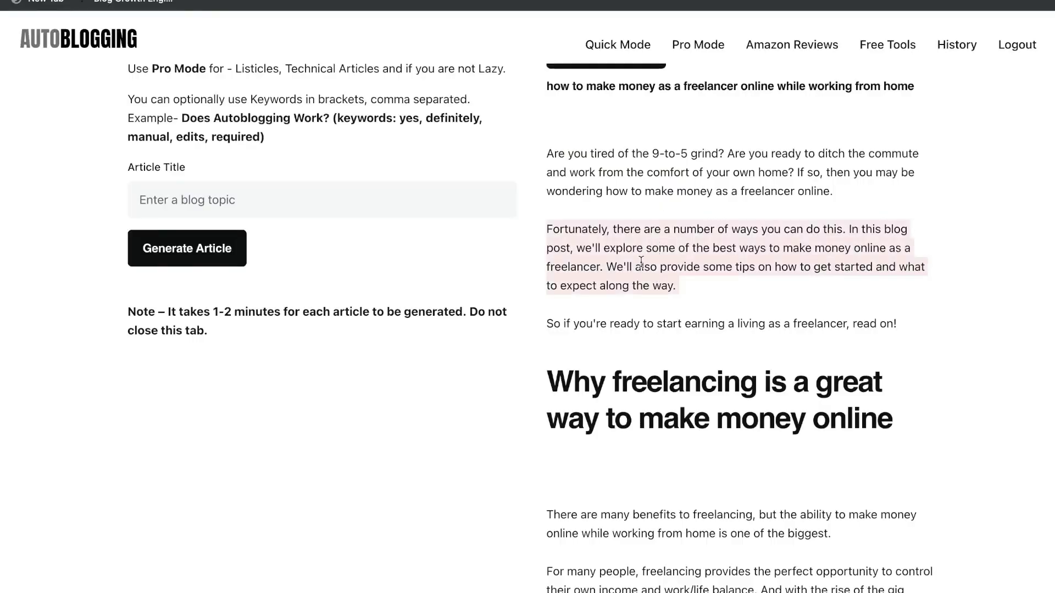
pyautogui.scroll(-1, 657, 283)
pyautogui.scroll(-3, 675, 332)
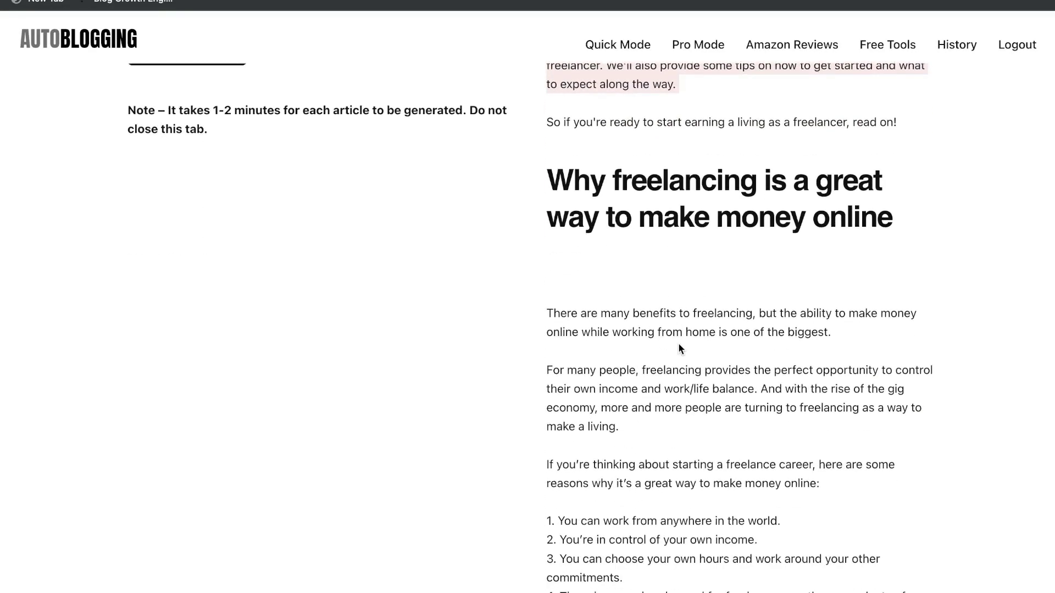
pyautogui.scroll(-1, 752, 241)
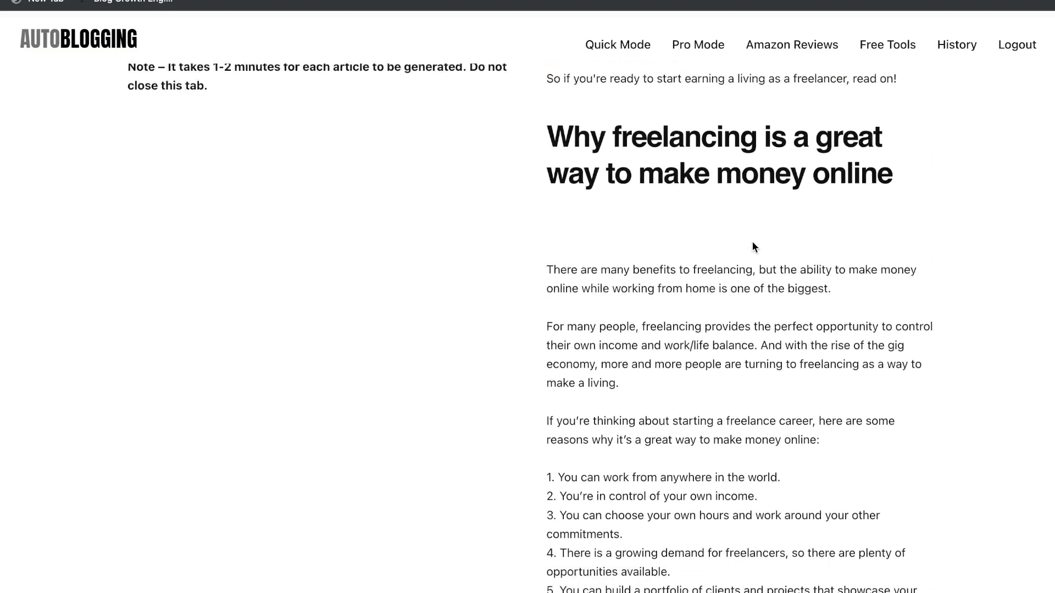
pyautogui.scroll(-2, 752, 246)
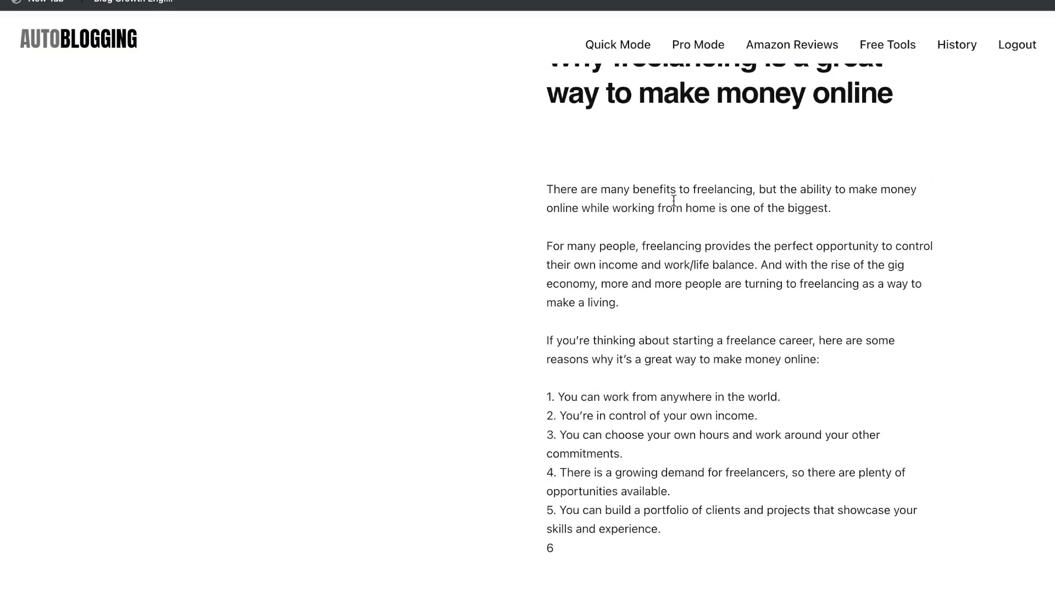
pyautogui.scroll(-3, 738, 238)
pyautogui.moveTo(847, 179); pyautogui.dragTo(859, 198)
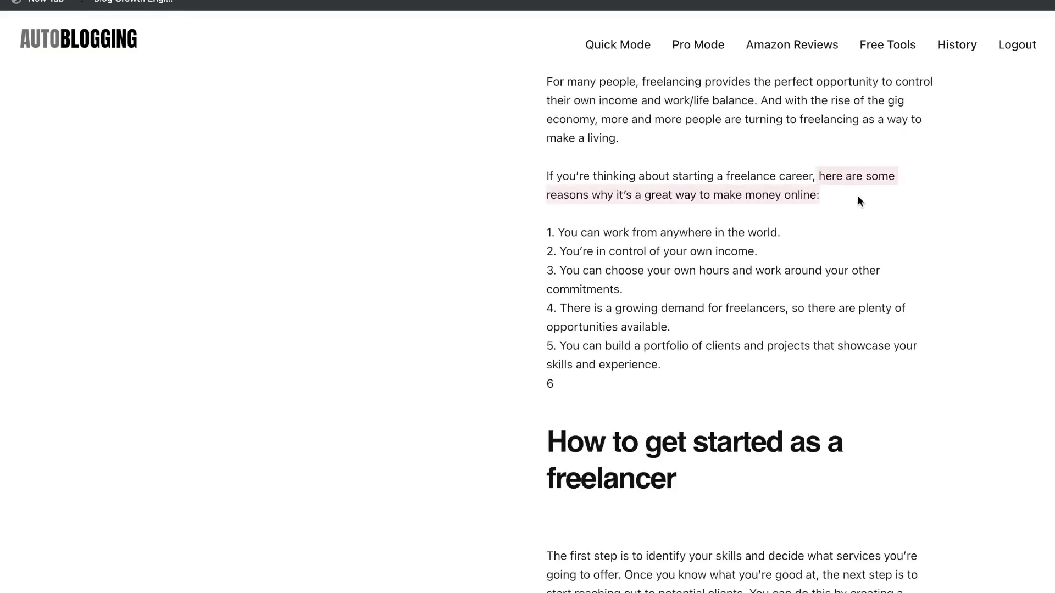
pyautogui.scroll(-1, 805, 251)
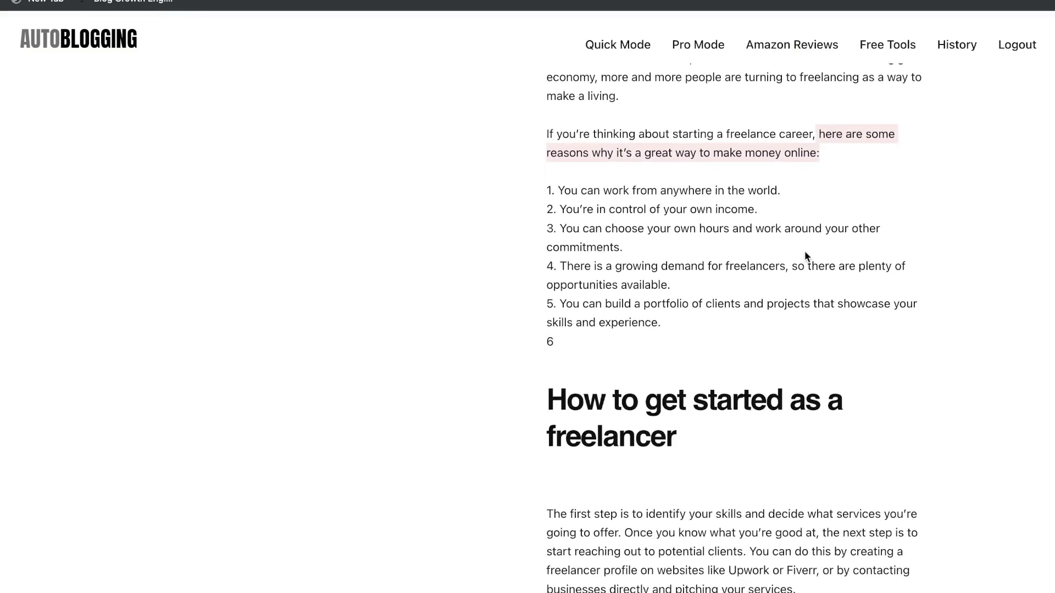
pyautogui.moveTo(675, 319); pyautogui.dragTo(558, 188)
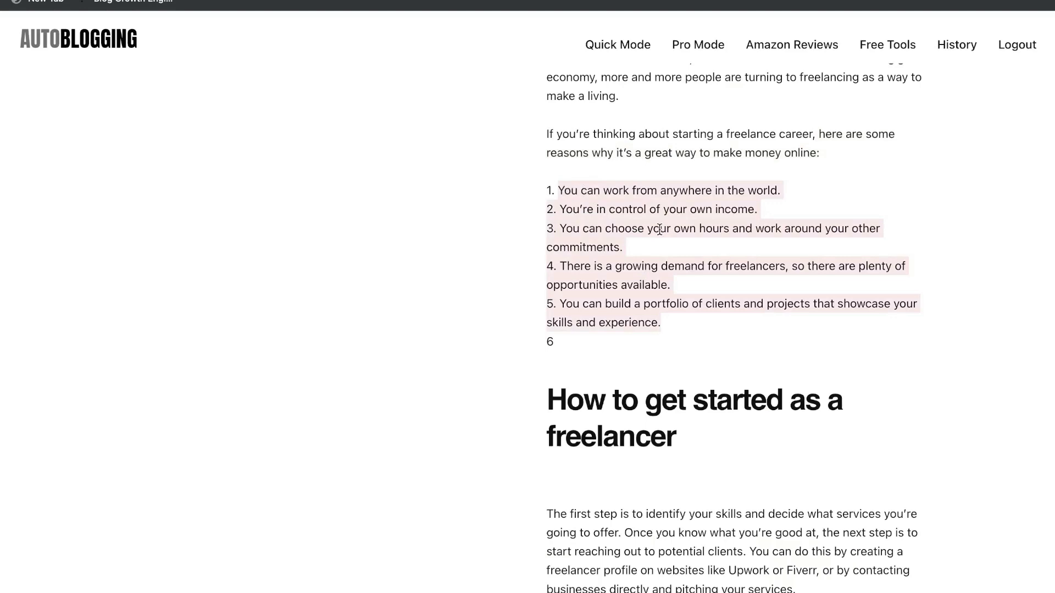
# Scroll the generated freelancing article down to the 'How to manage your finances' heading.
pyautogui.scroll(-4, 661, 265)
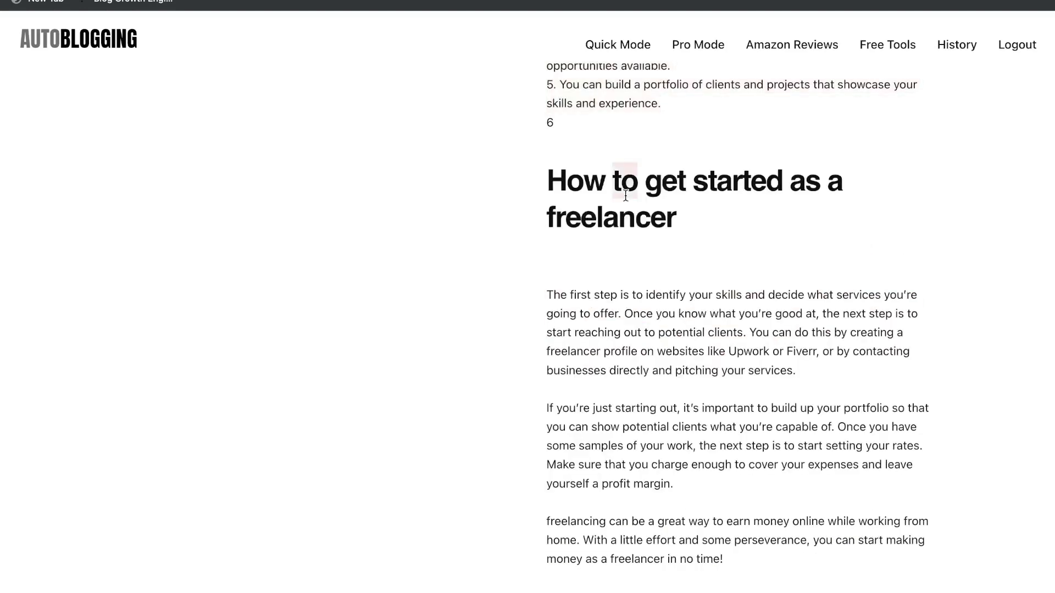
pyautogui.scroll(-3, 631, 310)
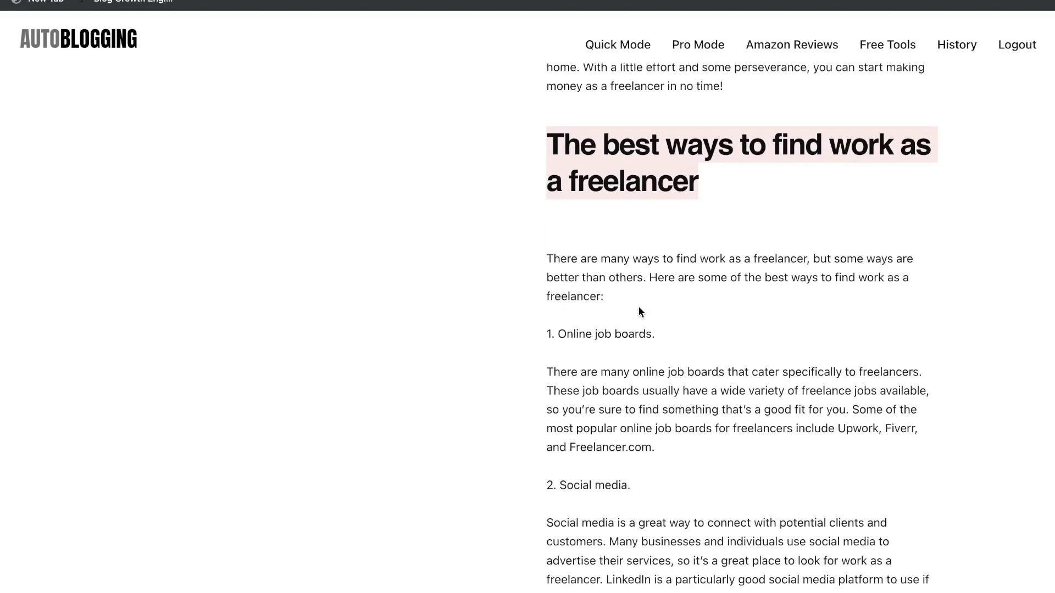
pyautogui.scroll(-4, 610, 281)
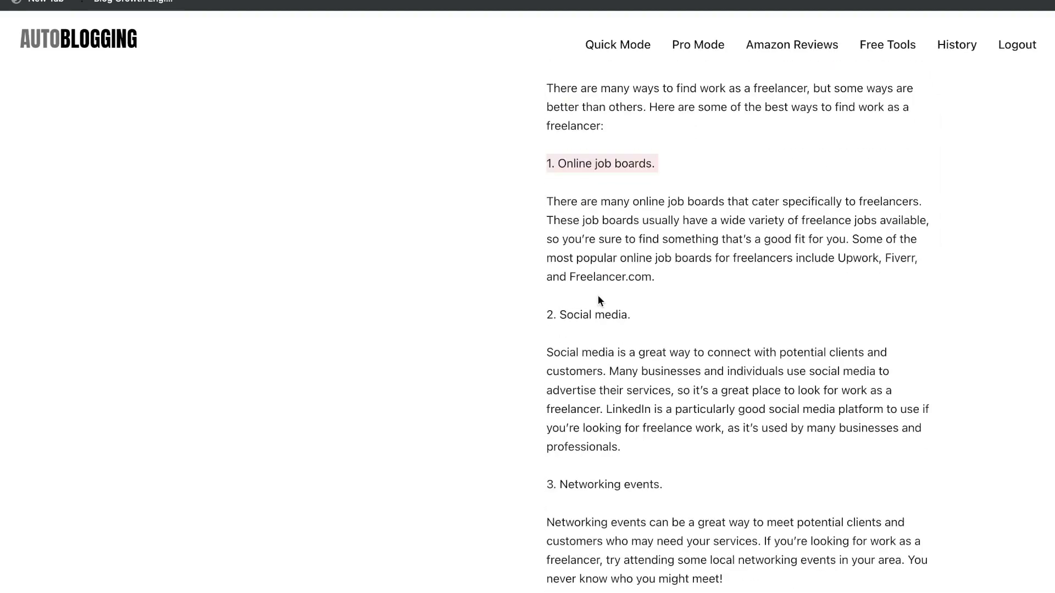
pyautogui.scroll(-5, 595, 428)
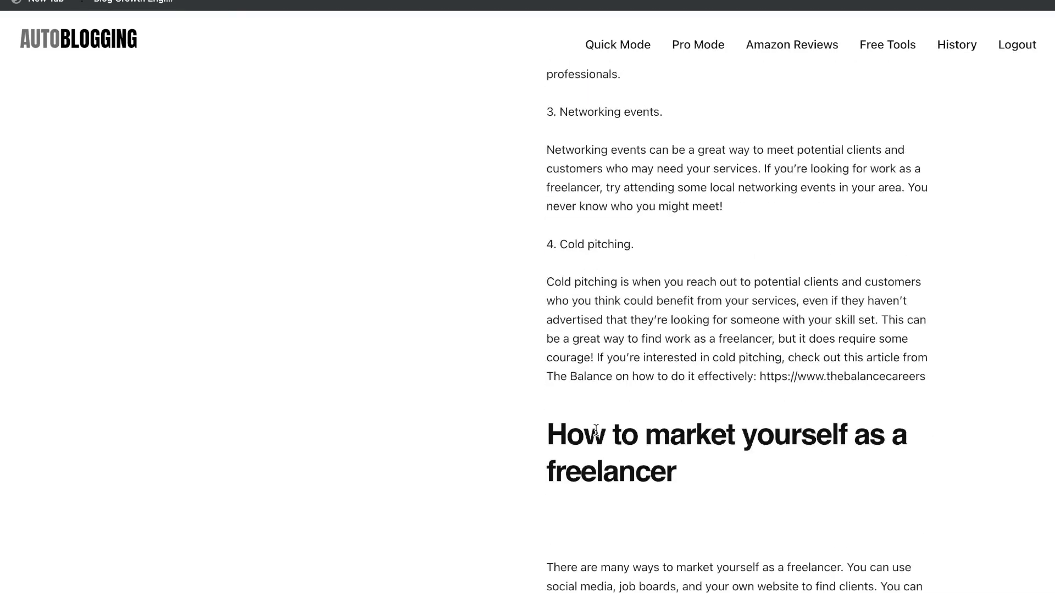
pyautogui.scroll(8, 595, 430)
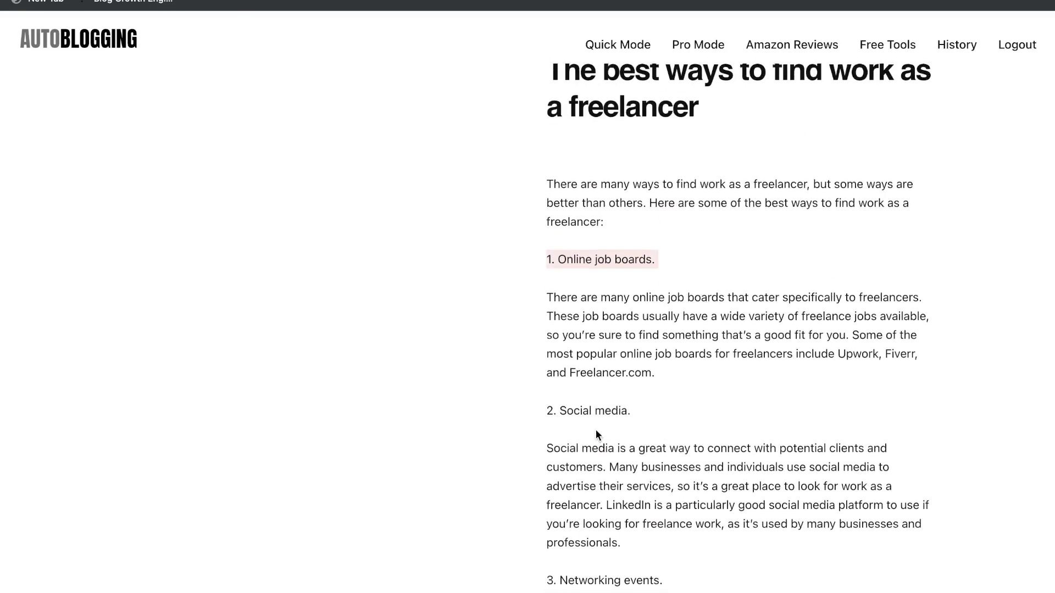
pyautogui.scroll(-9, 596, 429)
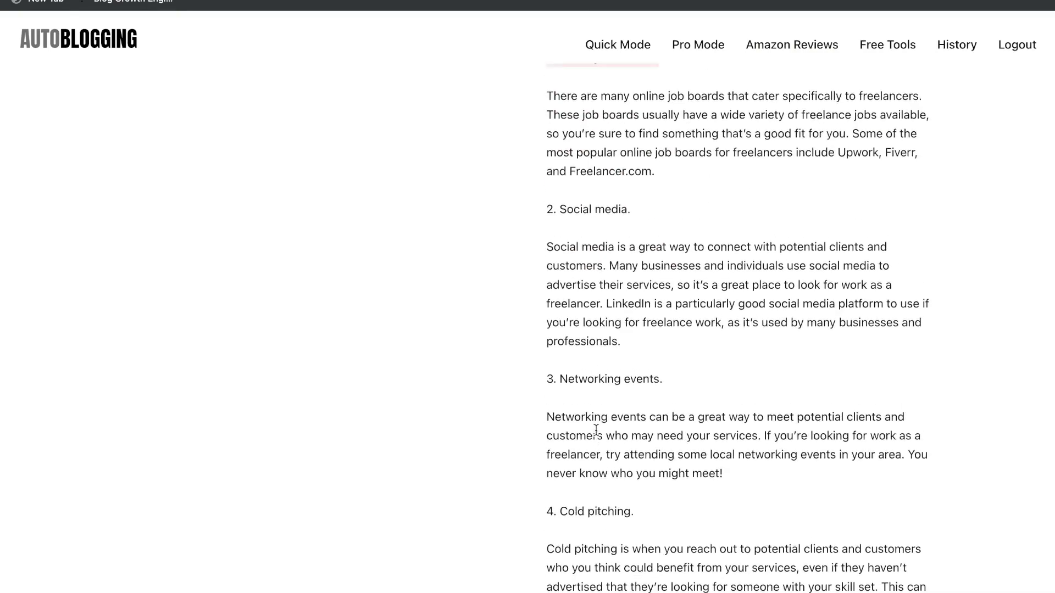
pyautogui.scroll(-2, 596, 430)
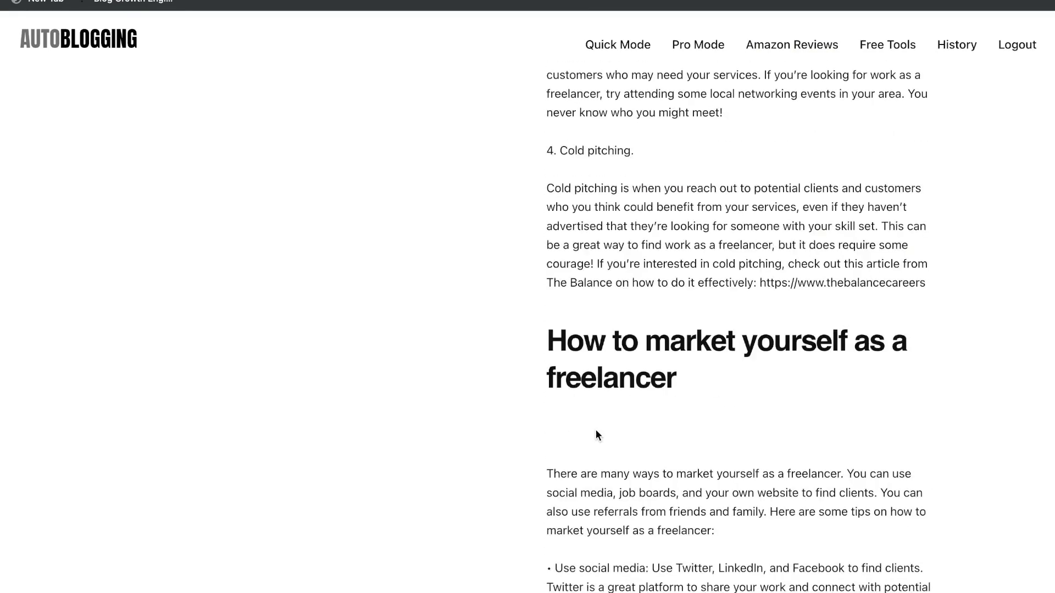
pyautogui.scroll(-4, 648, 249)
pyautogui.scroll(-4, 649, 253)
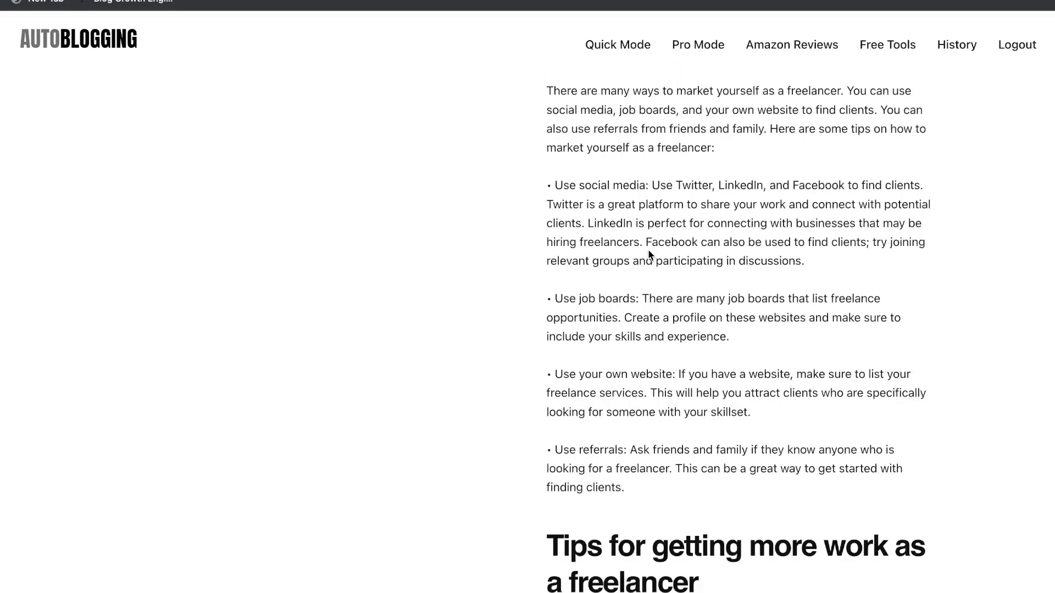
pyautogui.scroll(4, 648, 249)
pyautogui.scroll(-6, 648, 250)
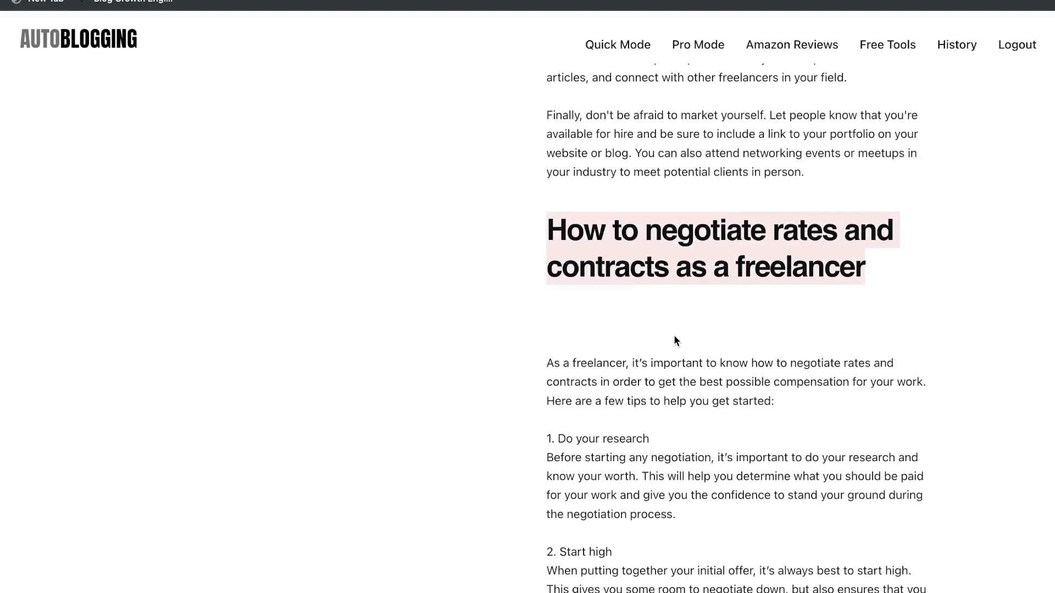
pyautogui.scroll(-12, 673, 336)
pyautogui.tripleClick(666, 374)
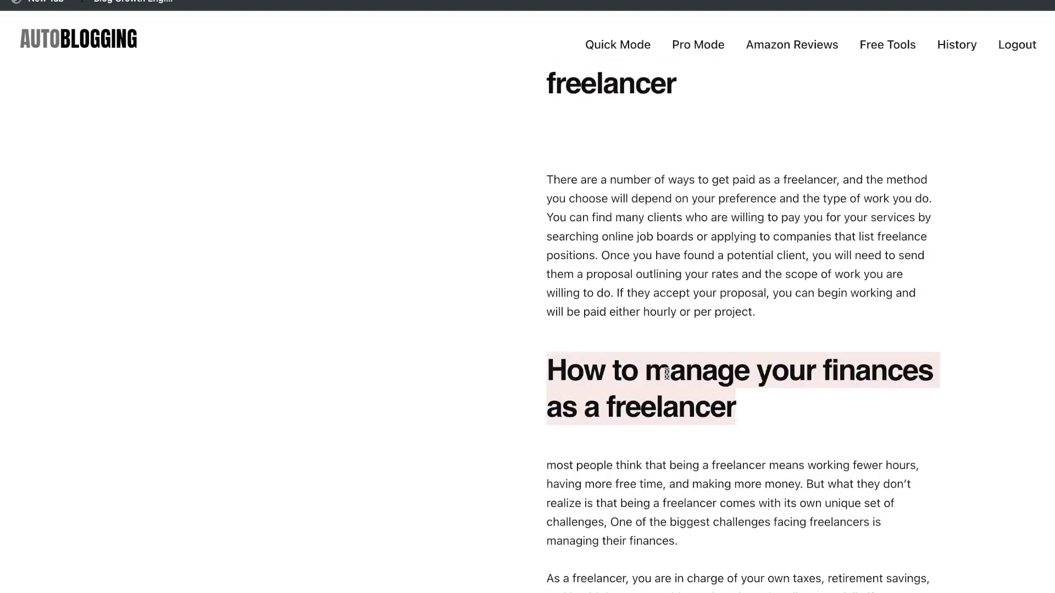
# Select article text while scrolling past the pros and cons to the five freelancing success tips.
pyautogui.scroll(-1, 668, 375)
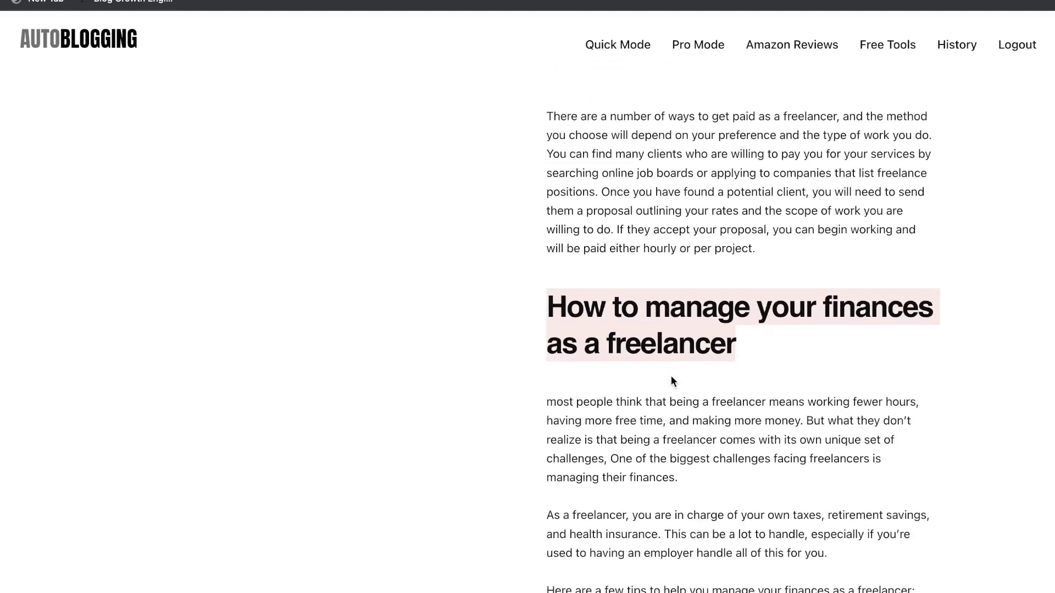
pyautogui.scroll(-5, 671, 374)
pyautogui.moveTo(636, 301); pyautogui.dragTo(558, 301)
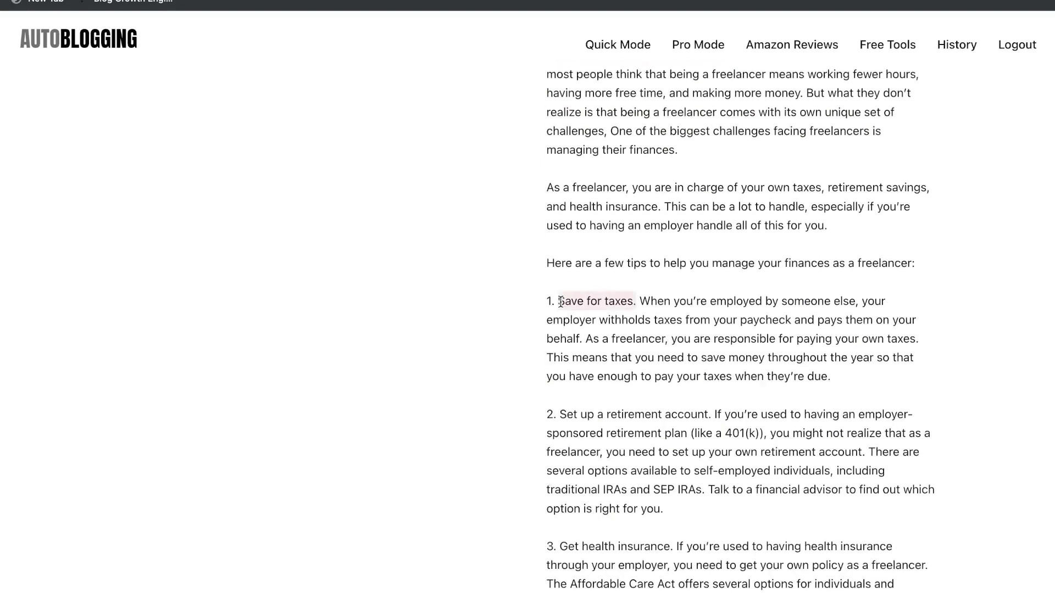
pyautogui.scroll(-1, 582, 351)
pyautogui.moveTo(566, 371)
pyautogui.mouseDown()
pyautogui.moveTo(699, 371)
pyautogui.moveTo(484, 385)
pyautogui.mouseUp()
pyautogui.scroll(-3, 699, 371)
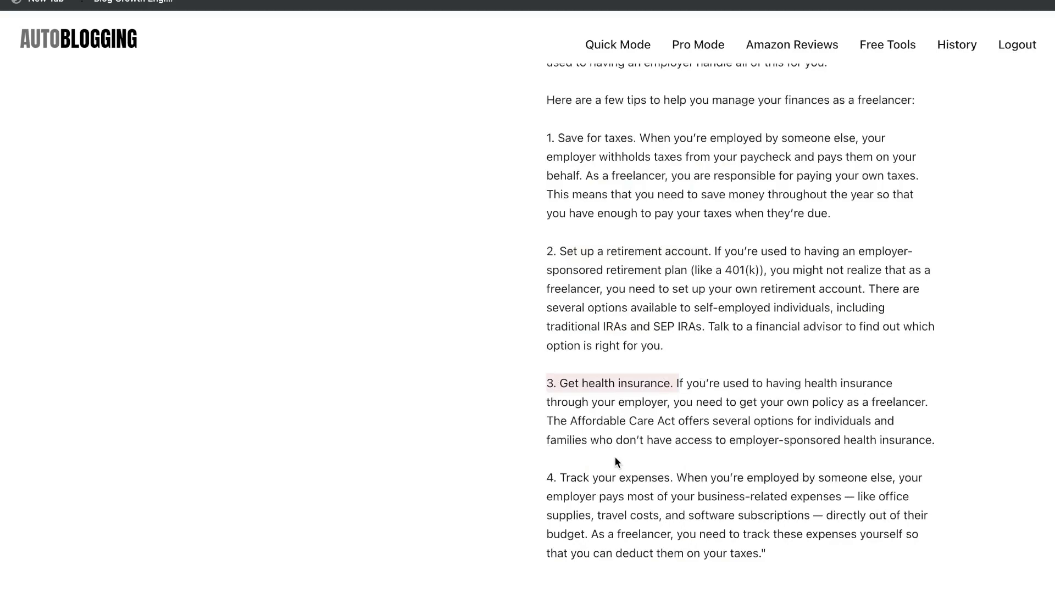
pyautogui.scroll(-2, 692, 478)
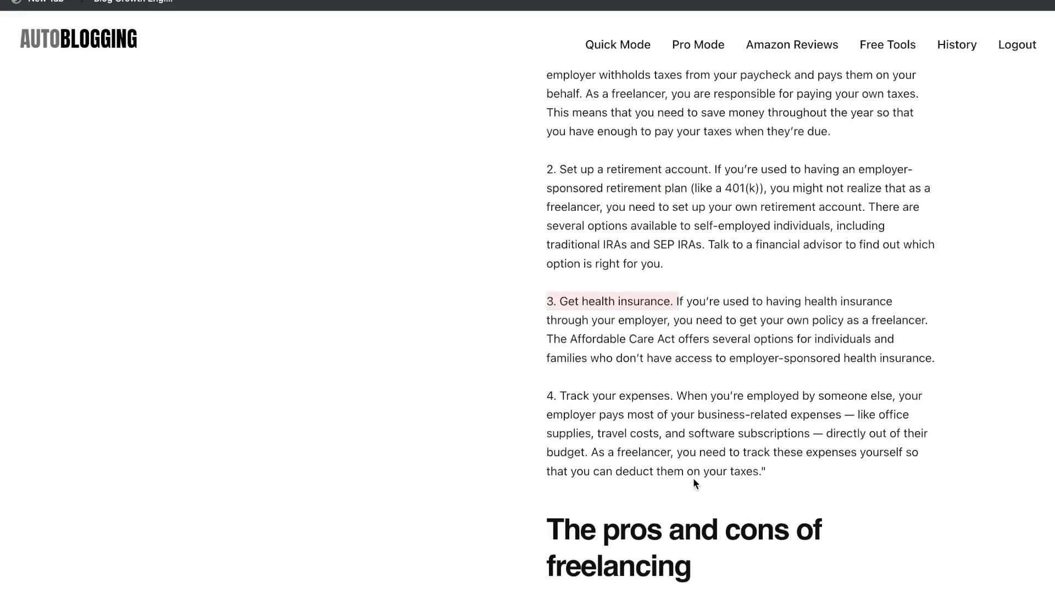
pyautogui.scroll(10, 693, 481)
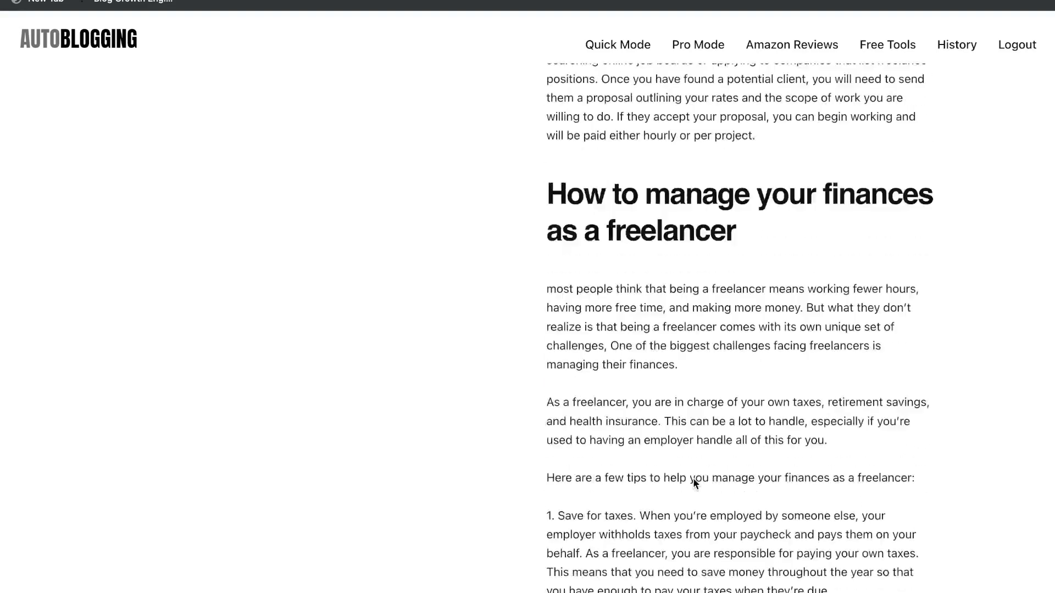
pyautogui.scroll(-1, 693, 482)
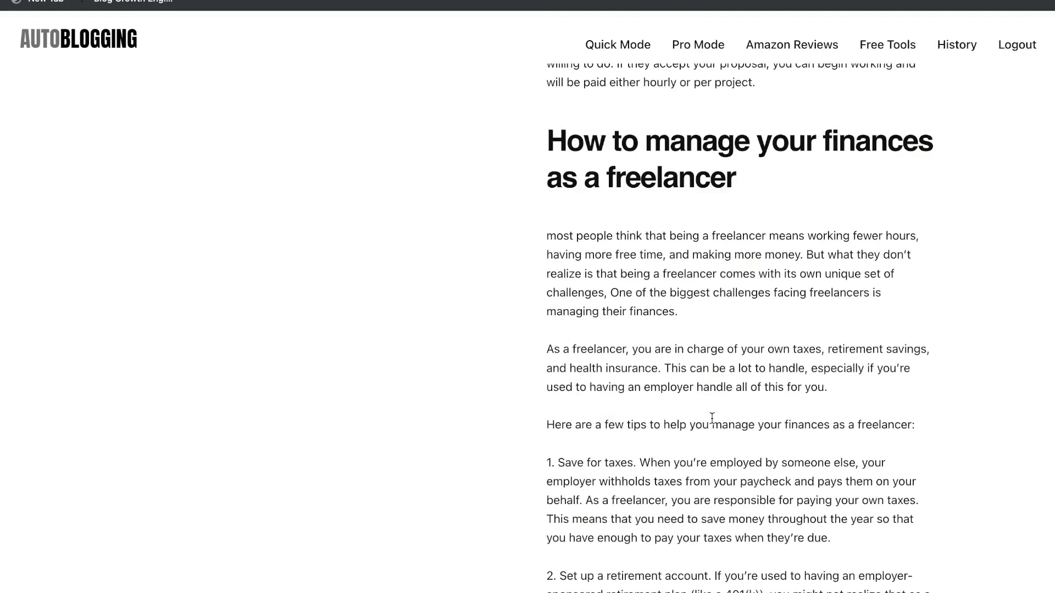
pyautogui.scroll(-1, 665, 411)
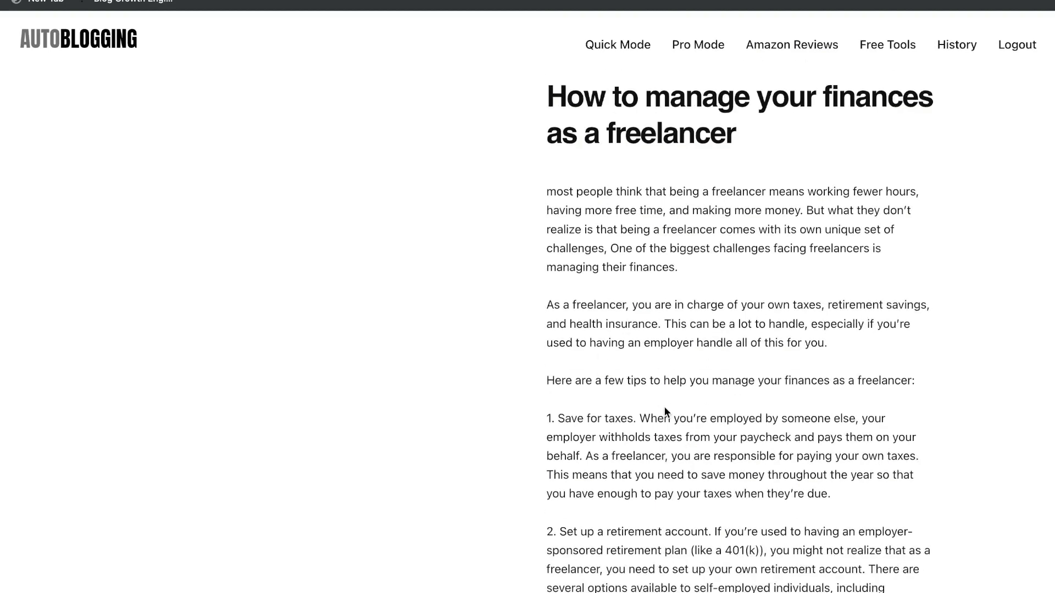
pyautogui.scroll(-2, 666, 294)
pyautogui.scroll(2, 665, 294)
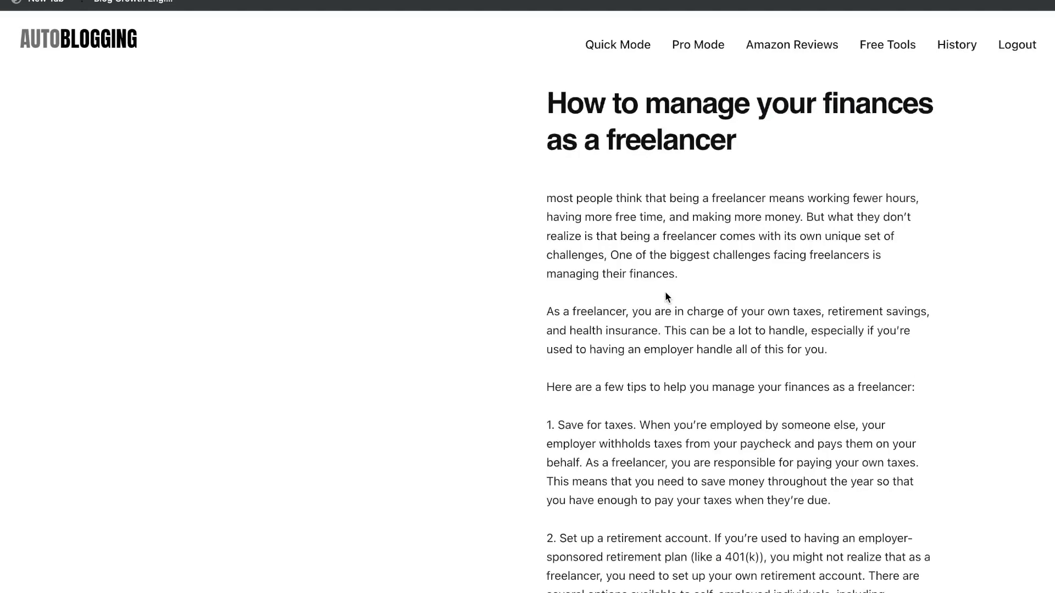
pyautogui.scroll(-8, 665, 296)
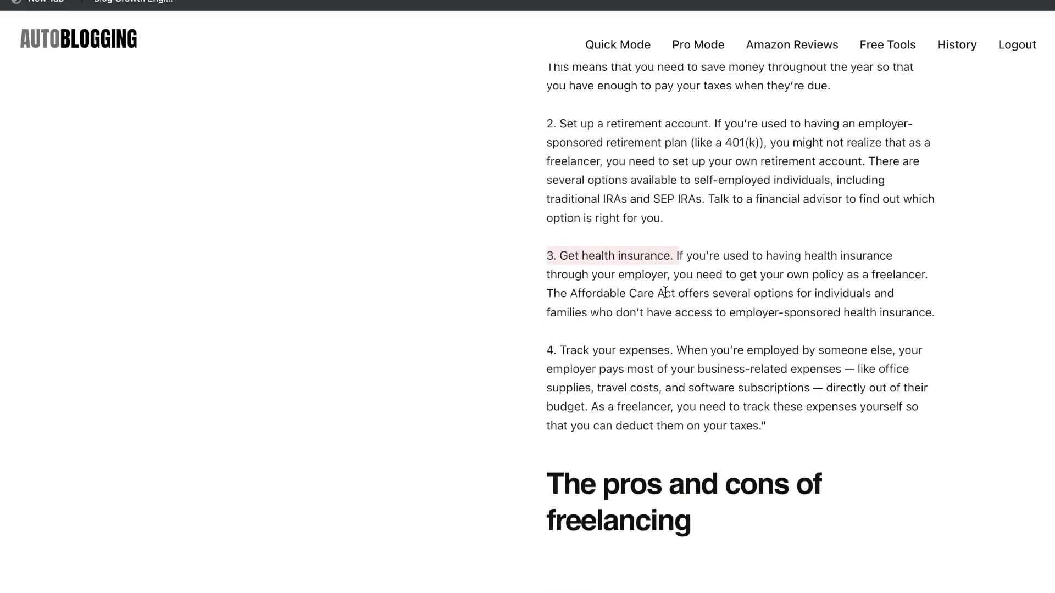
pyautogui.scroll(-5, 665, 292)
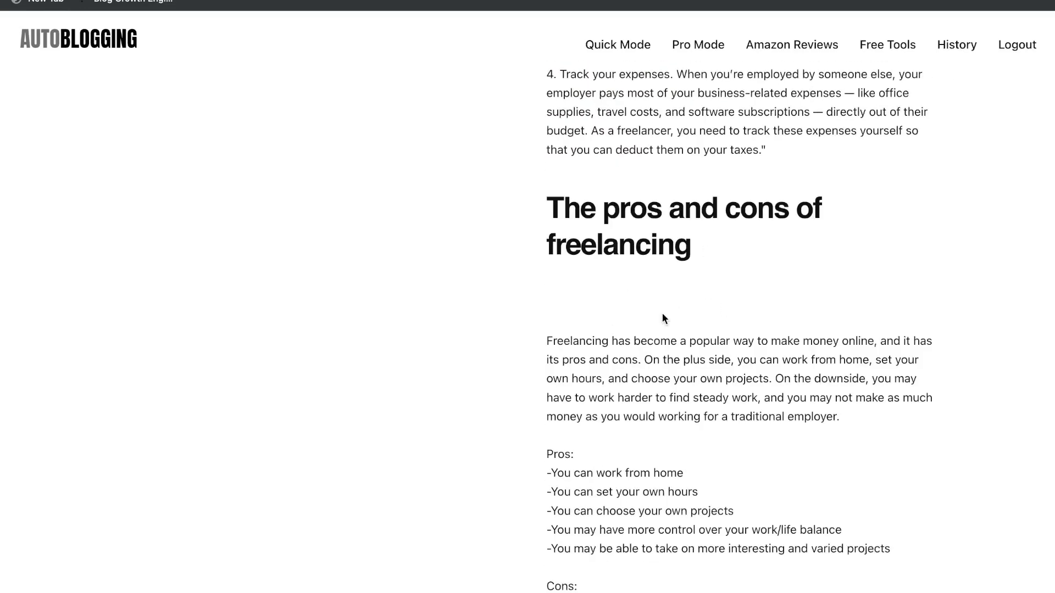
pyautogui.scroll(-9, 678, 305)
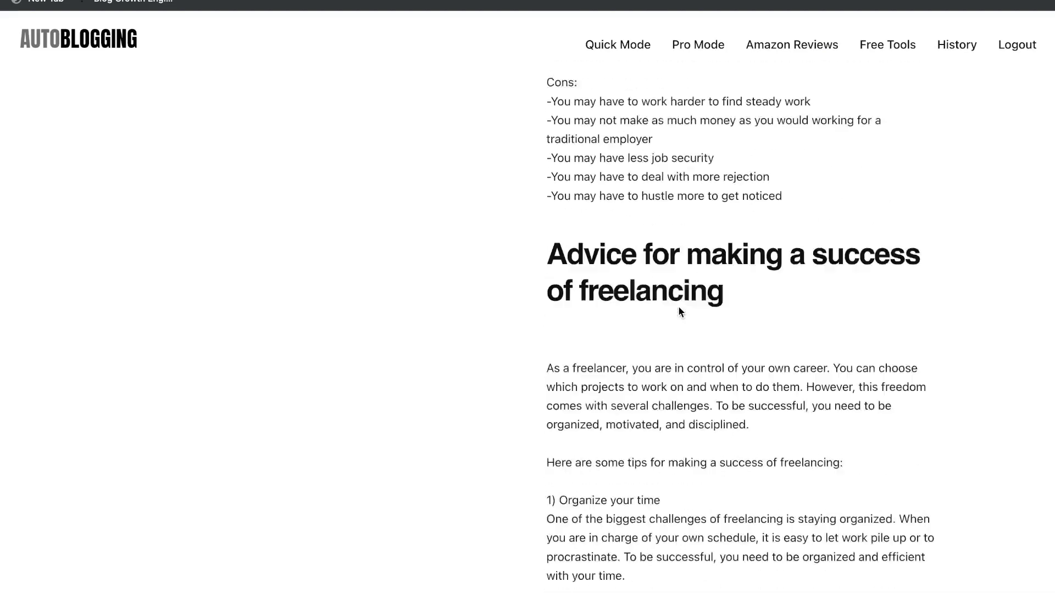
pyautogui.scroll(-3, 678, 305)
pyautogui.scroll(-3, 664, 165)
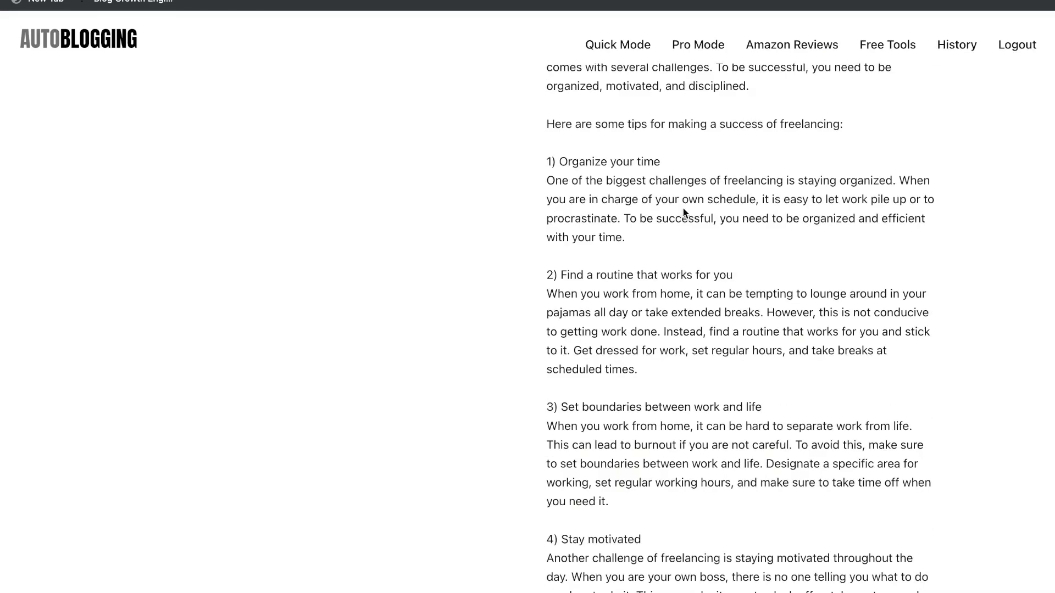
pyautogui.scroll(-1, 643, 165)
pyautogui.scroll(-3, 647, 229)
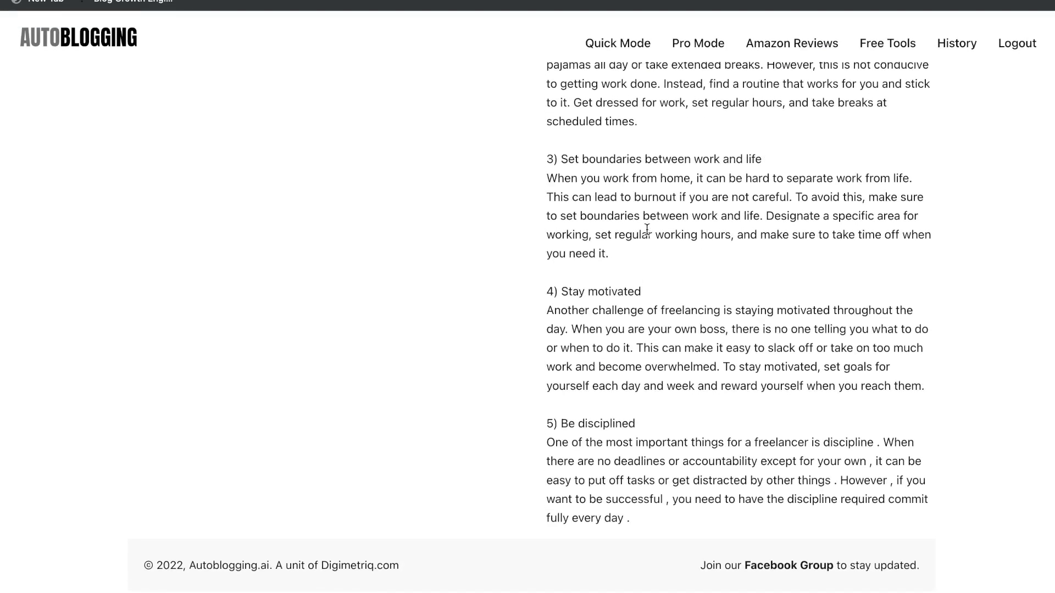
pyautogui.scroll(4, 647, 229)
pyautogui.scroll(15, 646, 229)
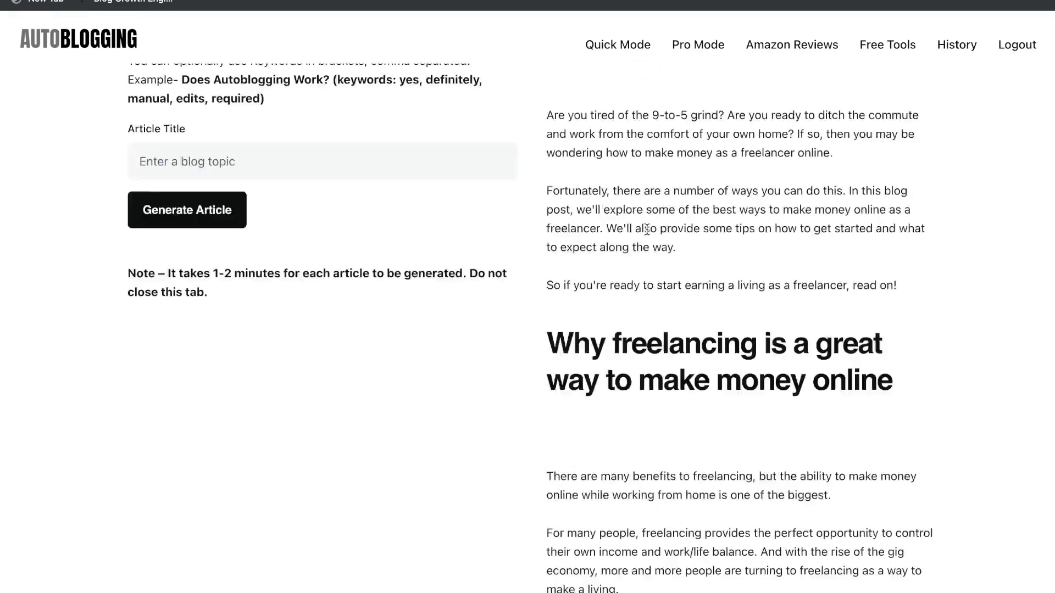
# Dismiss the 2175-word count result, return to the article's start and deselect the text.
pyautogui.scroll(-2, 561, 190)
pyautogui.scroll(2, 560, 190)
pyautogui.scroll(-1, 593, 180)
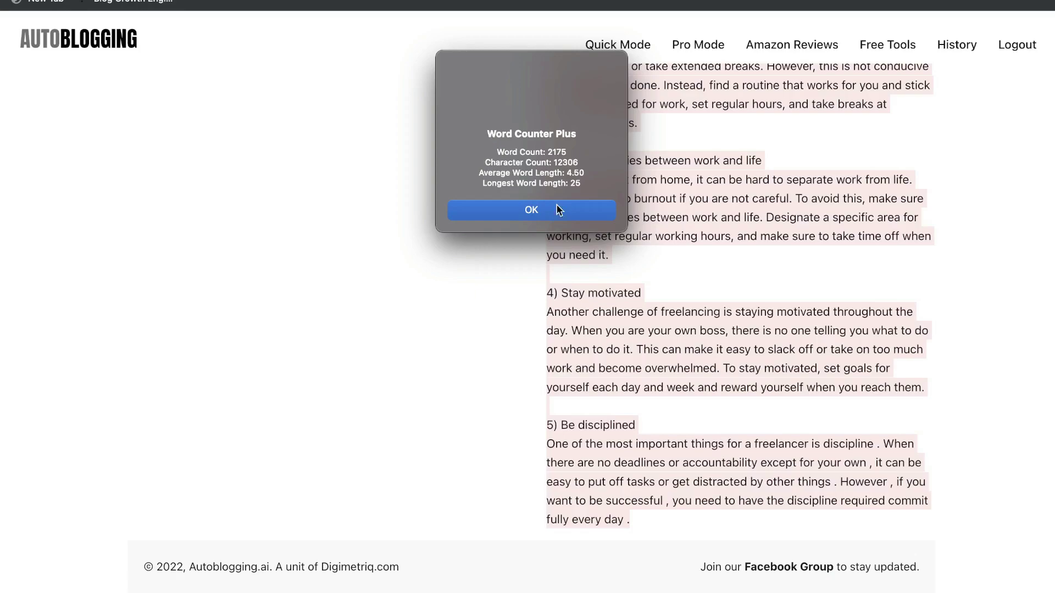
pyautogui.click(552, 213)
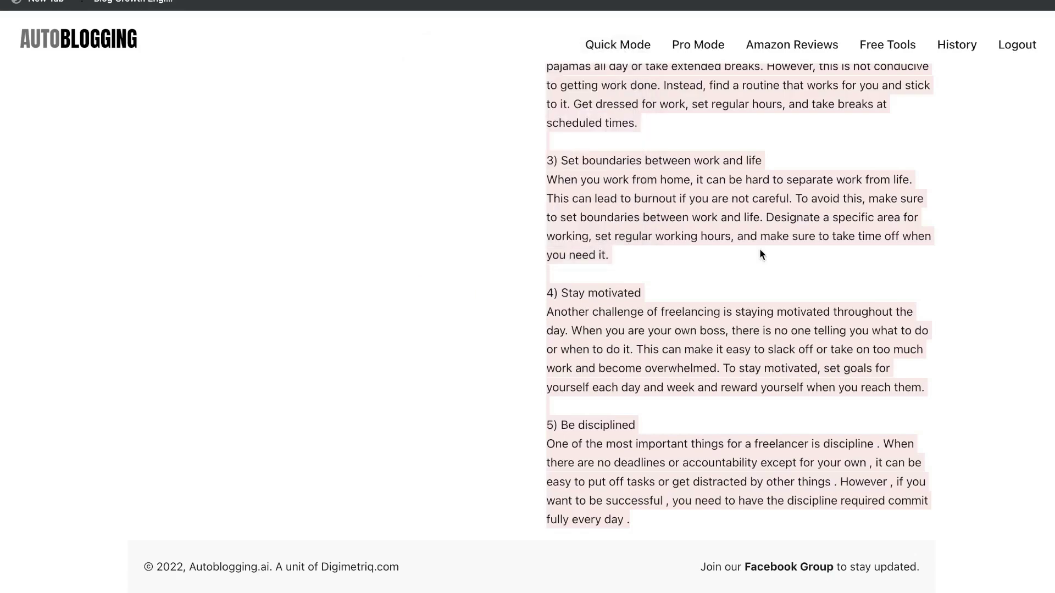
pyautogui.scroll(20, 761, 253)
pyautogui.scroll(20, 761, 252)
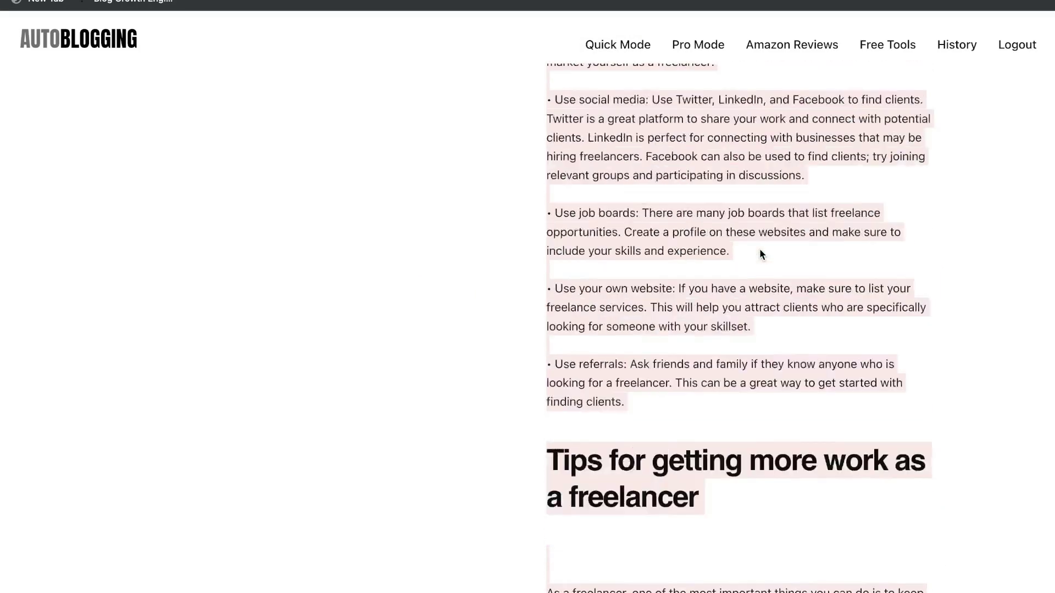
pyautogui.scroll(15, 760, 254)
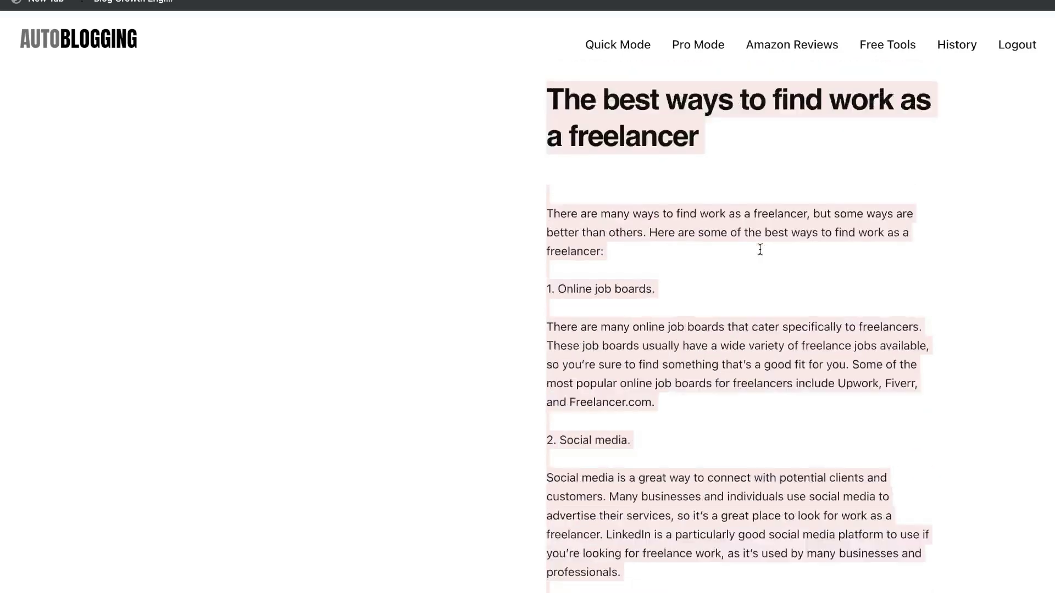
pyautogui.scroll(20, 761, 252)
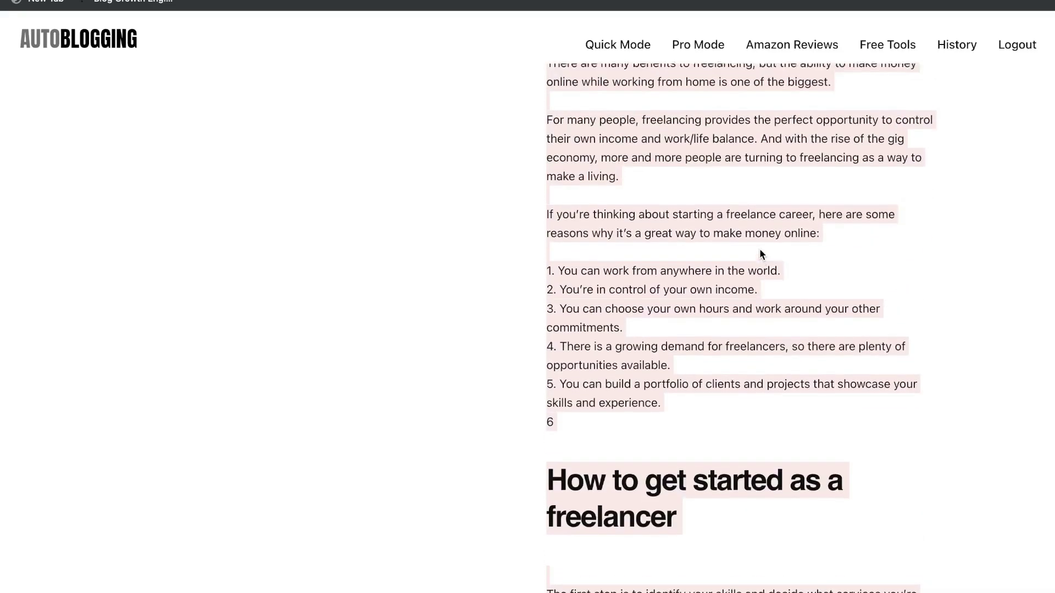
pyautogui.scroll(10, 764, 256)
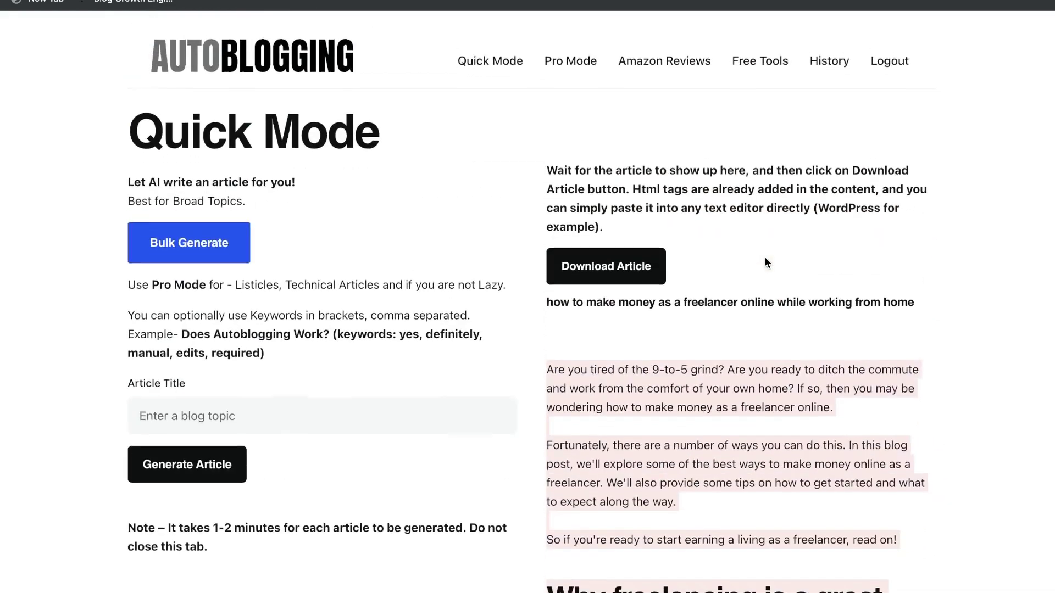
pyautogui.click(752, 288)
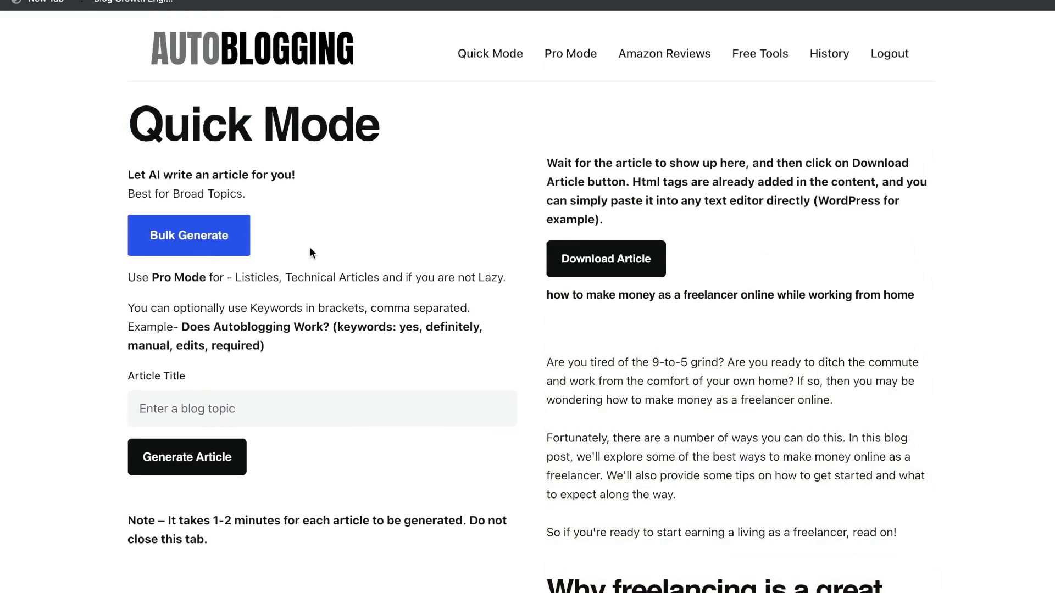
# Download the freelancing article as a .txt file and close the downloads bar.
pyautogui.scroll(-1, 310, 247)
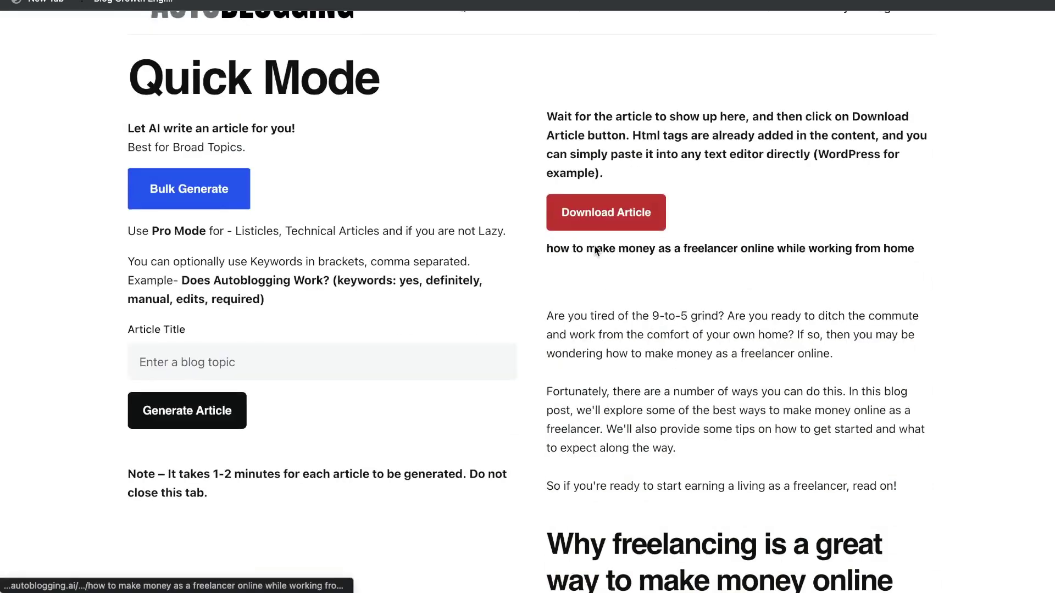
pyautogui.click(621, 210)
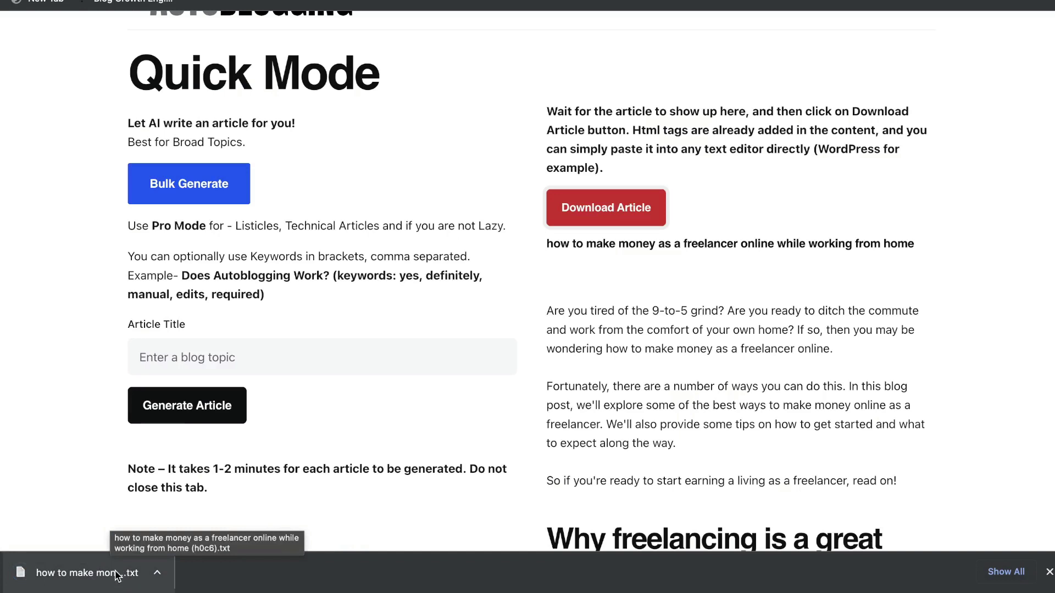
pyautogui.click(116, 574)
pyautogui.scroll(1, 315, 242)
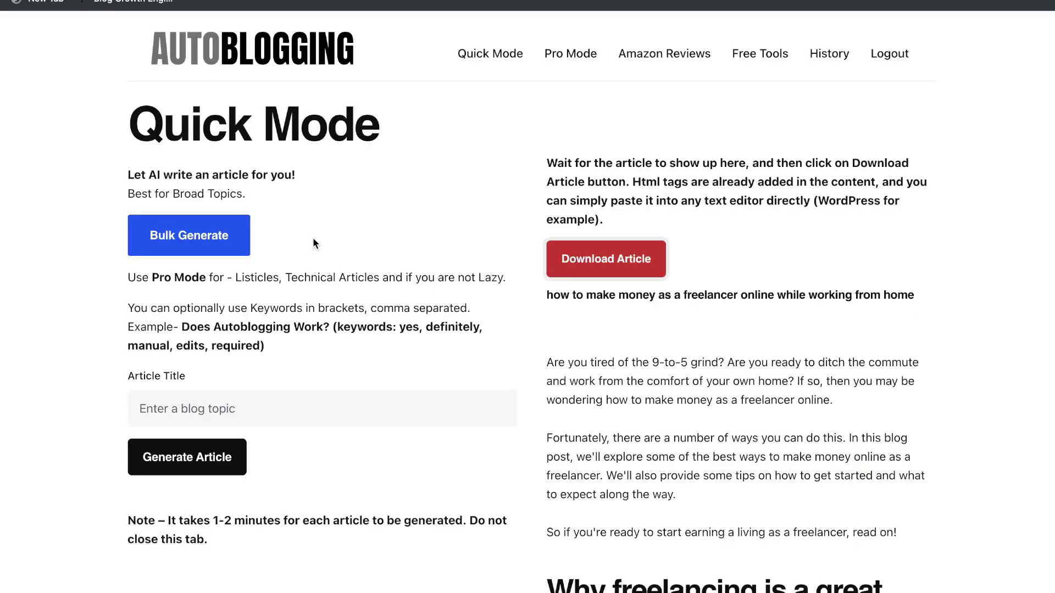
# In Bulk Generate, paste the weight-loss and job-interview titles and fix the second title's wording.
pyautogui.click(177, 244)
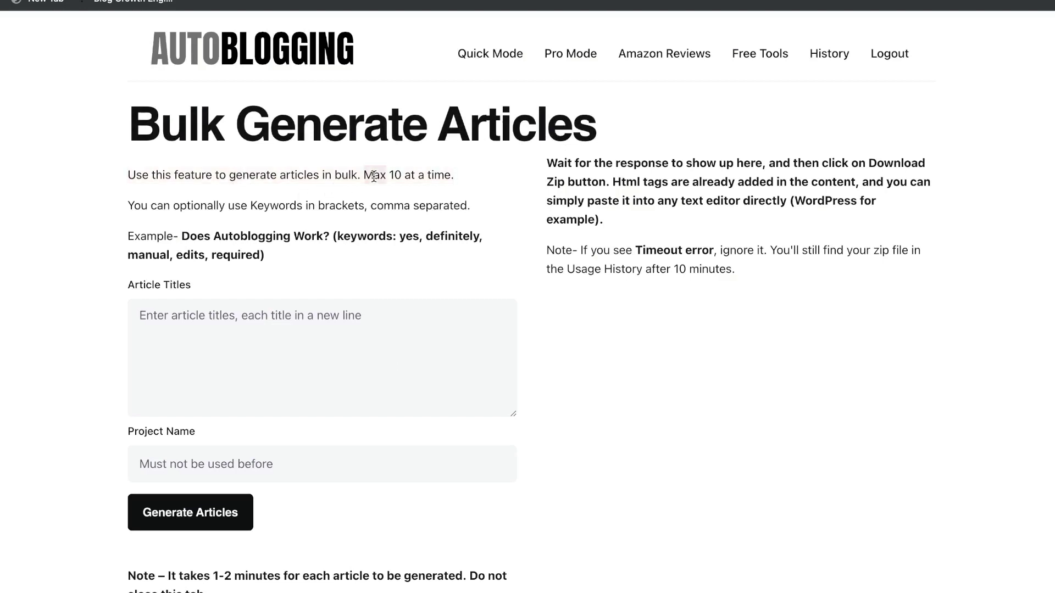
pyautogui.scroll(-2, 330, 253)
pyautogui.click(271, 258)
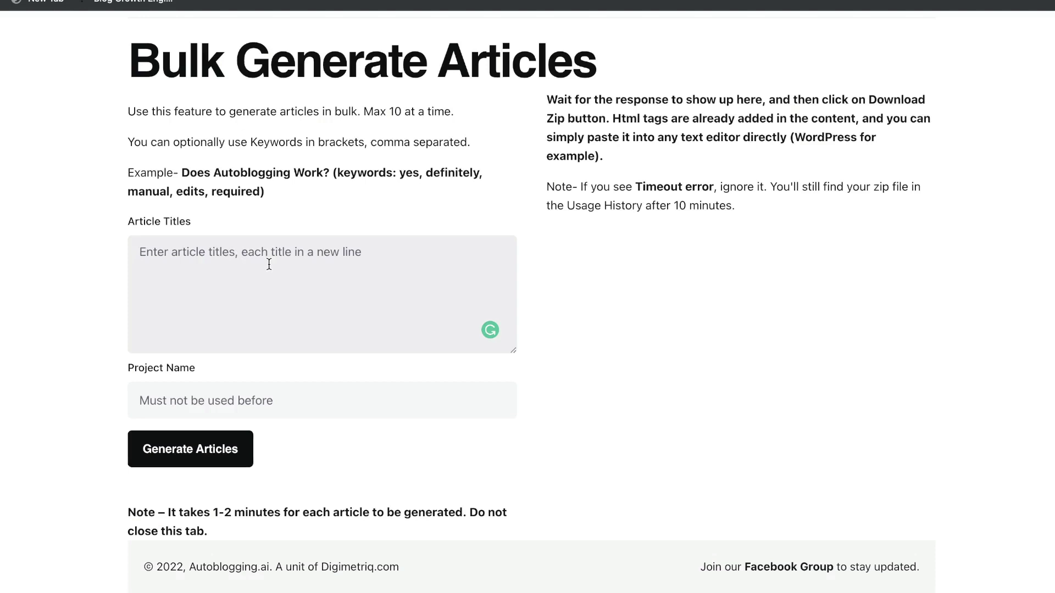
pyautogui.write('How to lose weight quickly without going to the gym  How to prepare for a job interview and increase the likeliness of getting the job')
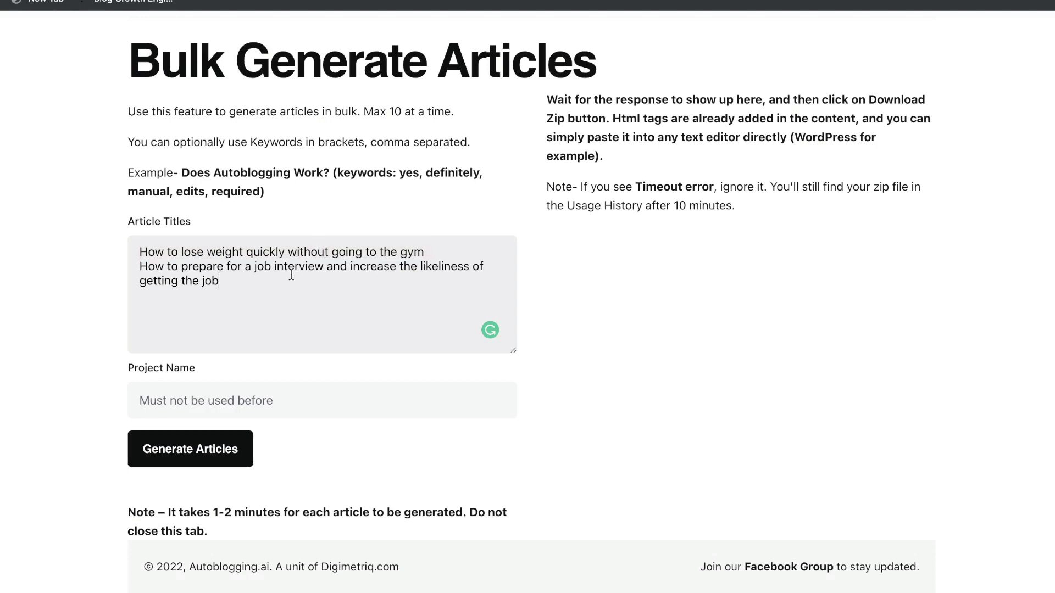
pyautogui.click(339, 267)
pyautogui.press('Delete')
pyautogui.press('Delete')
pyautogui.press('Delete')
pyautogui.press('Delete')
pyautogui.press('BackSpace')
pyautogui.press('BackSpace')
pyautogui.write('to in')
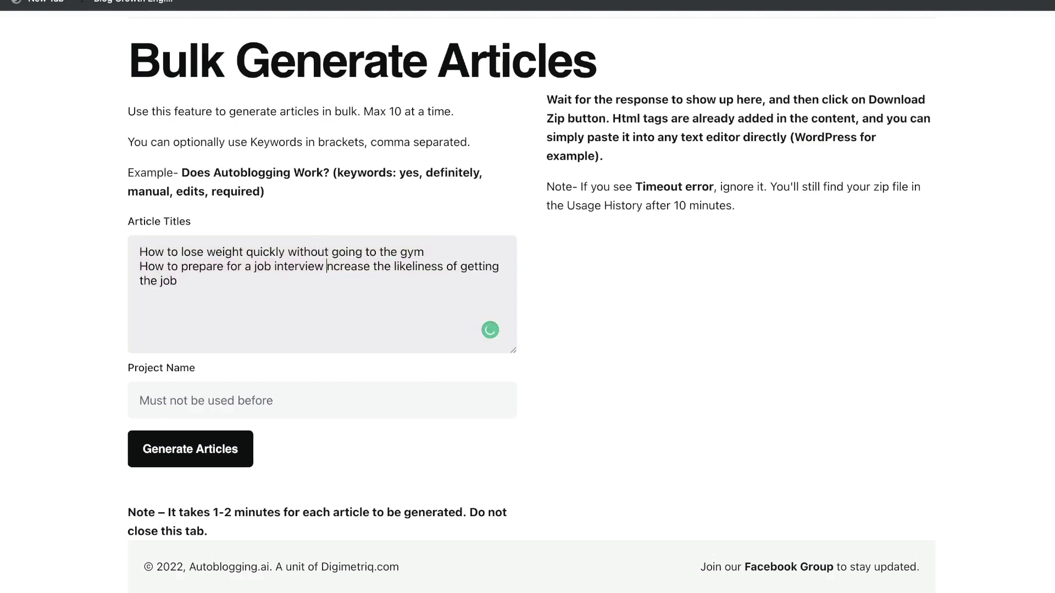
pyautogui.click(255, 293)
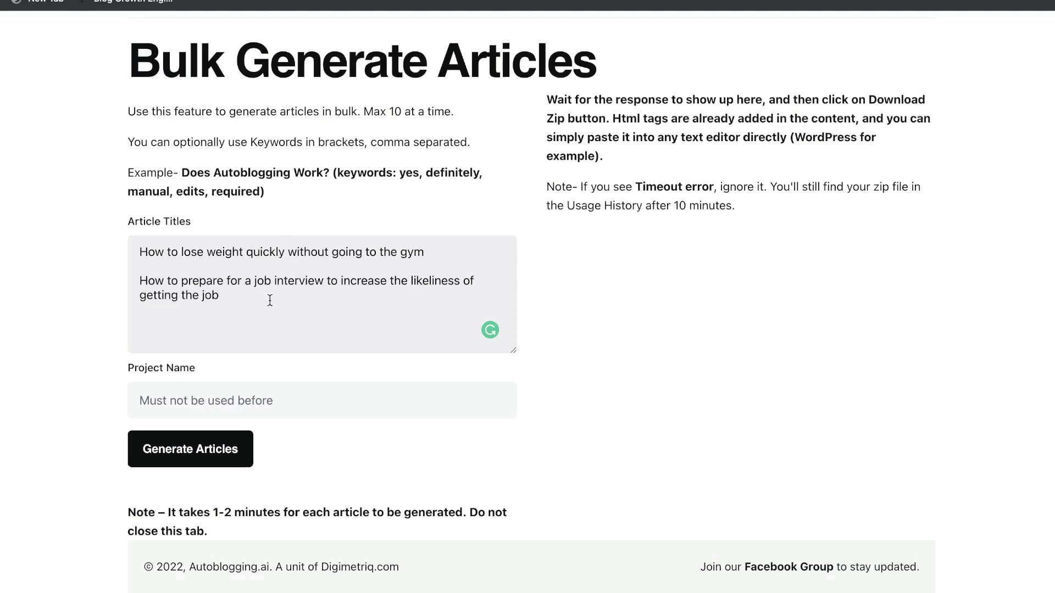
# Name the project 'bulk generation example' and generate both articles.
pyautogui.click(218, 401)
pyautogui.write('bulk generation example')
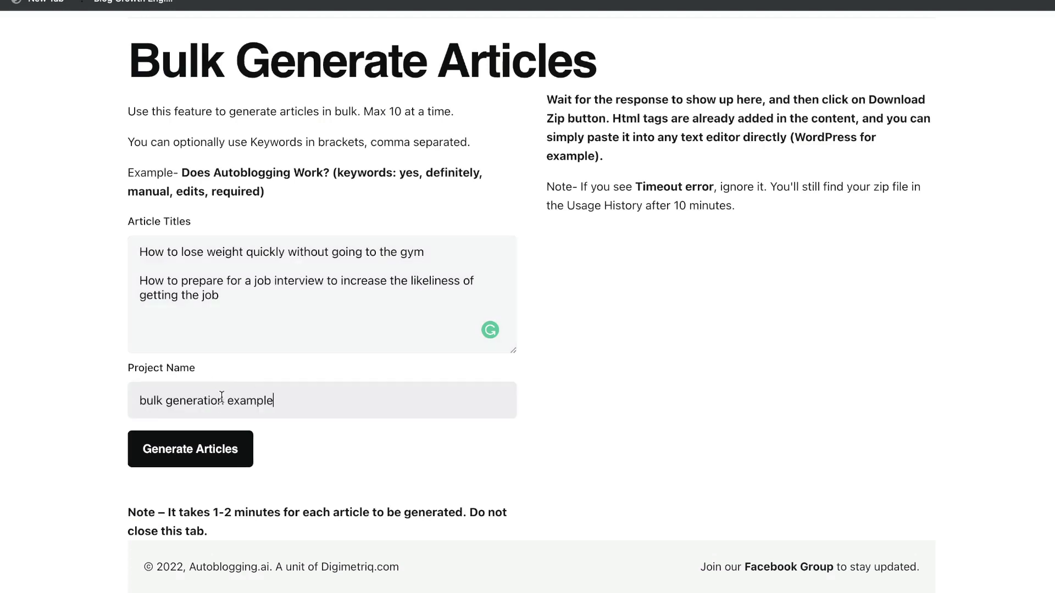
pyautogui.click(197, 454)
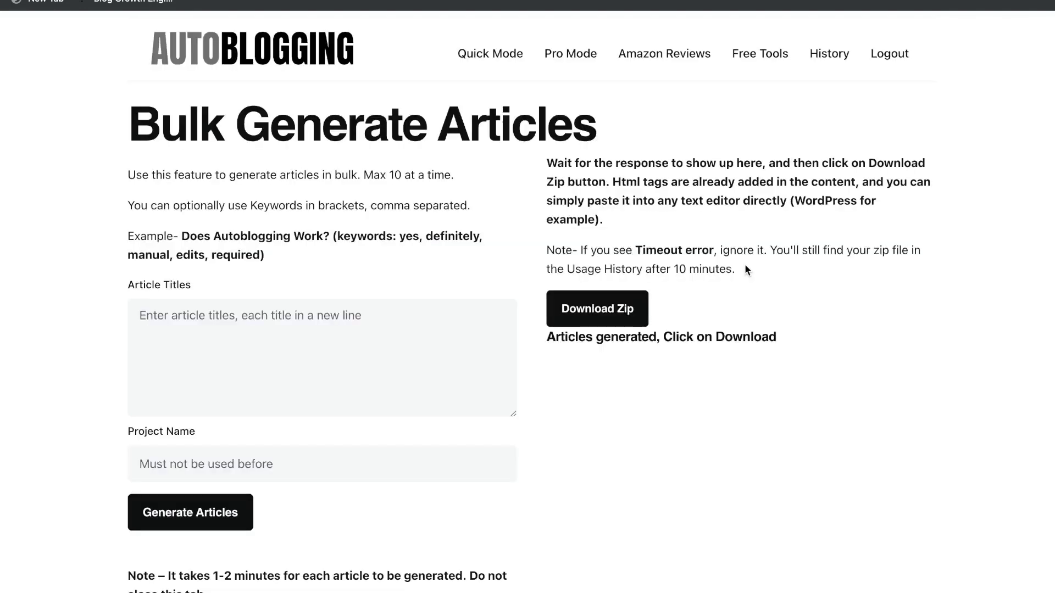
# Download the bulk articles as 'bulk generation example.zip' and open the weight-loss article.
pyautogui.click(599, 315)
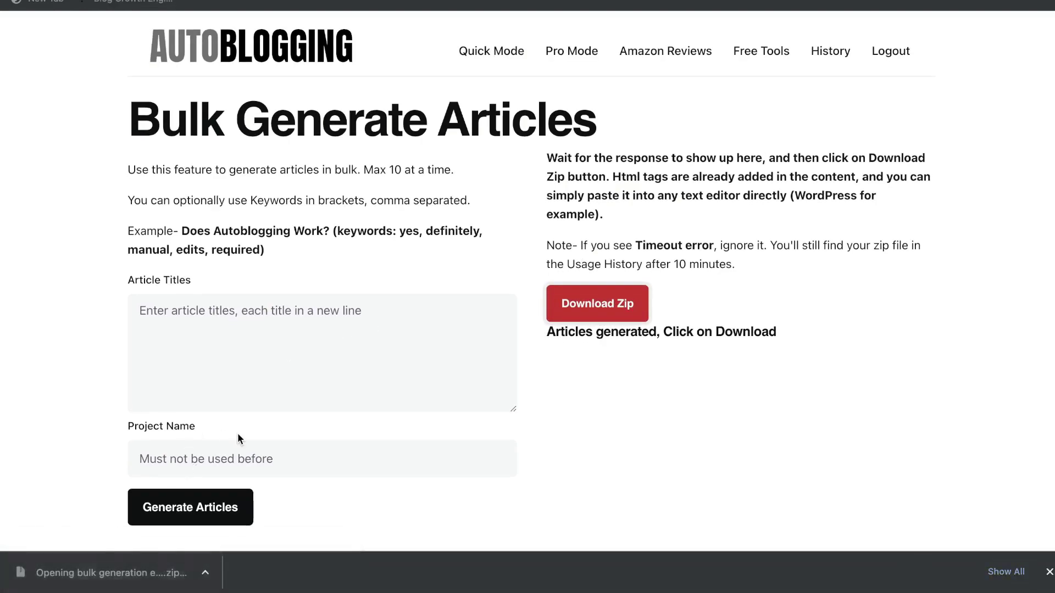
pyautogui.press('super+Tab')
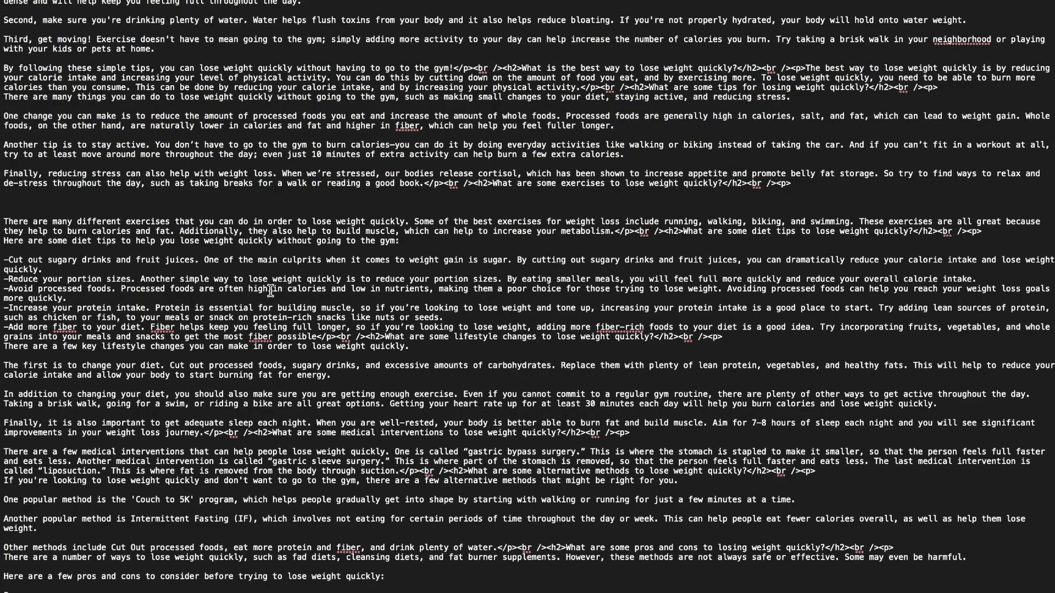
# Select the weight-loss article's full text in TextEdit, then move to its Google Docs copy.
pyautogui.click(272, 289)
pyautogui.moveTo(51, 24); pyautogui.dragTo(927, 592)
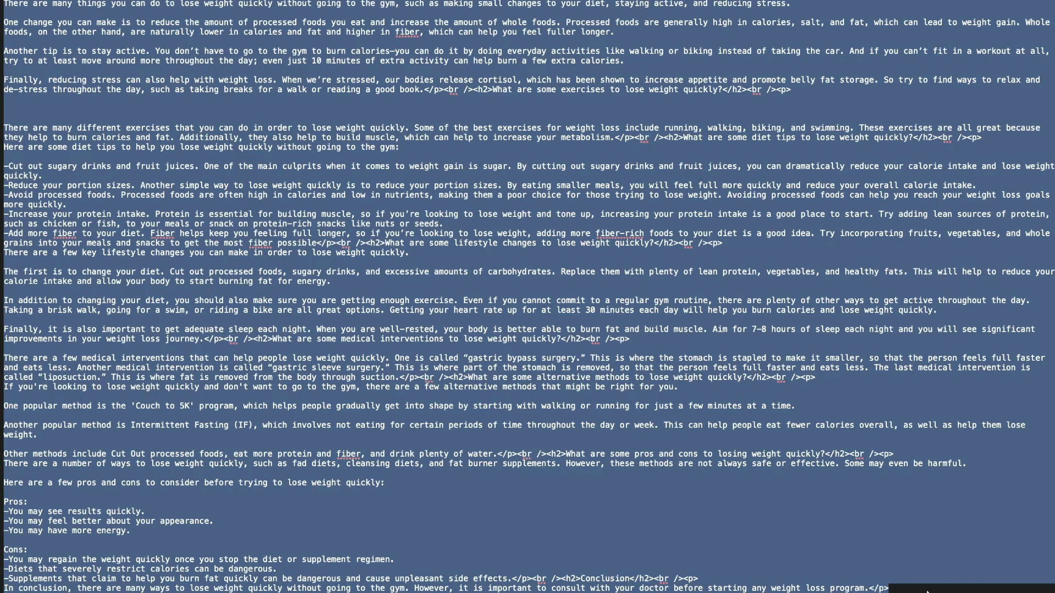
pyautogui.press('super+Tab')
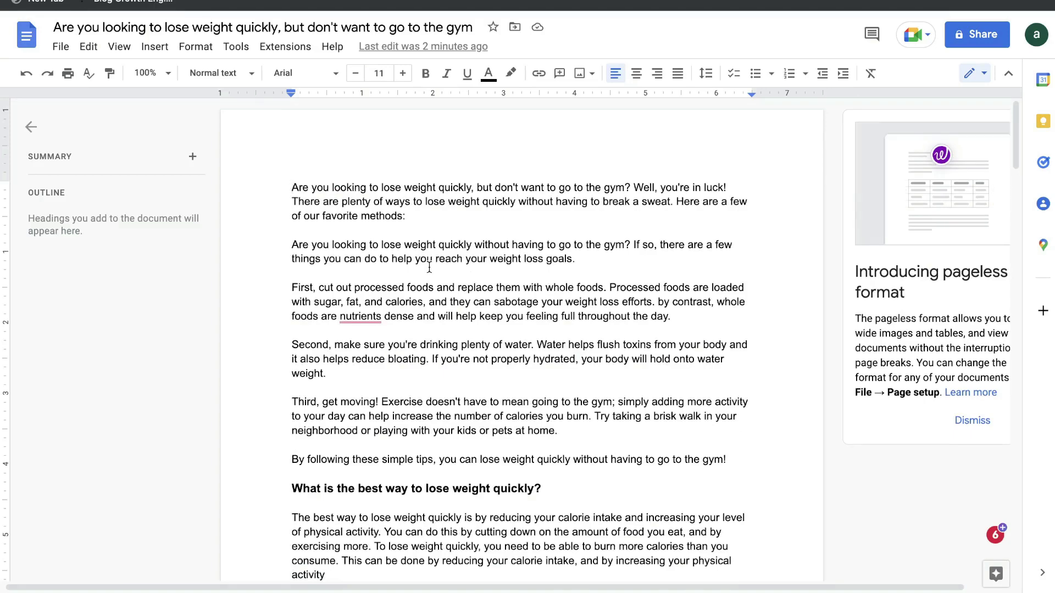
# Scroll the weight-loss Google Doc and check its word count: 1389 words over 4 pages.
pyautogui.scroll(-20, 494, 364)
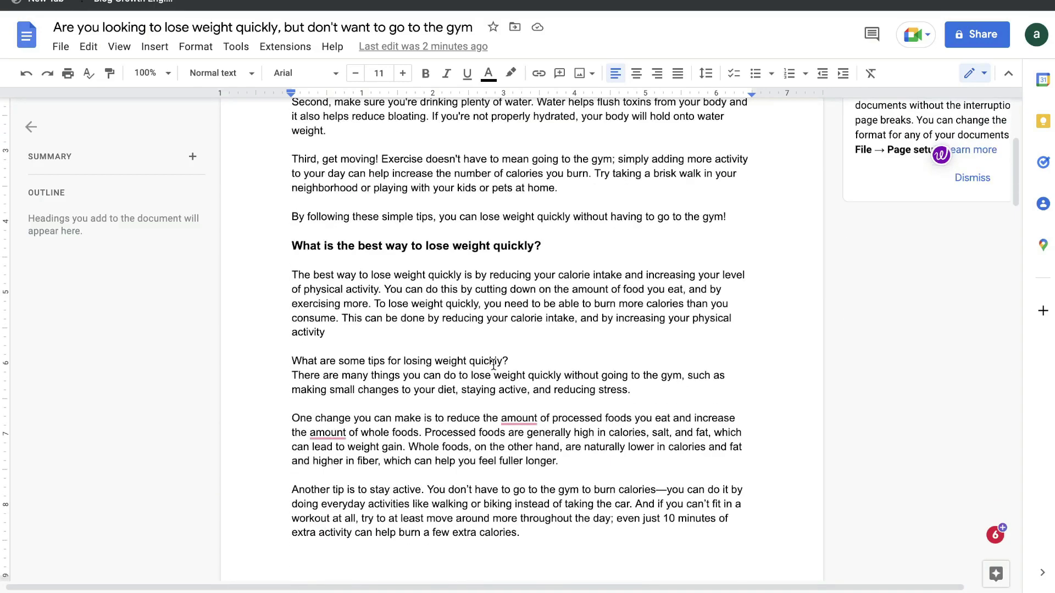
pyautogui.scroll(-13, 493, 365)
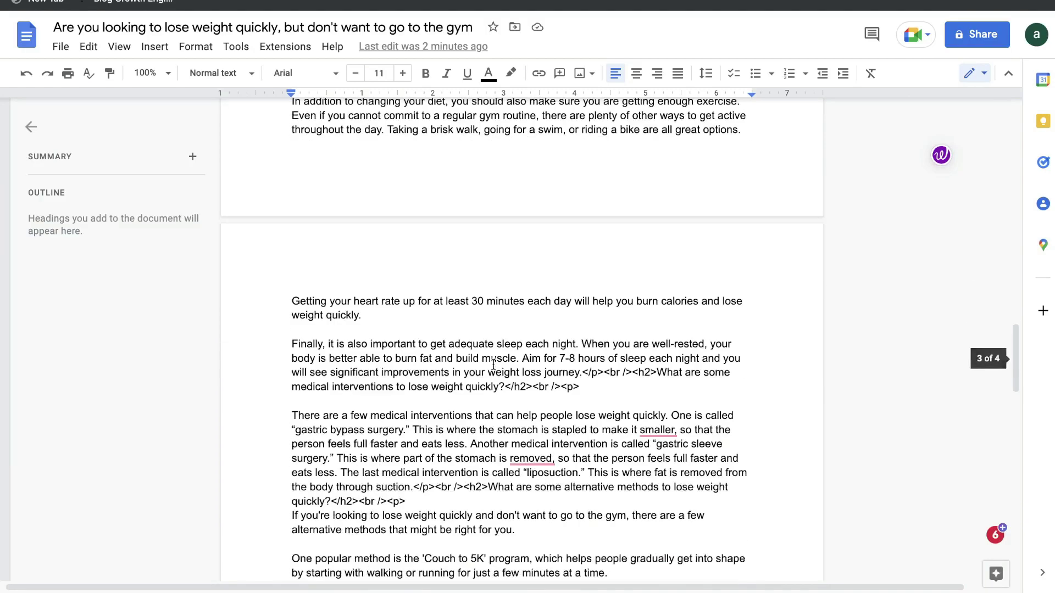
pyautogui.scroll(-1, 493, 364)
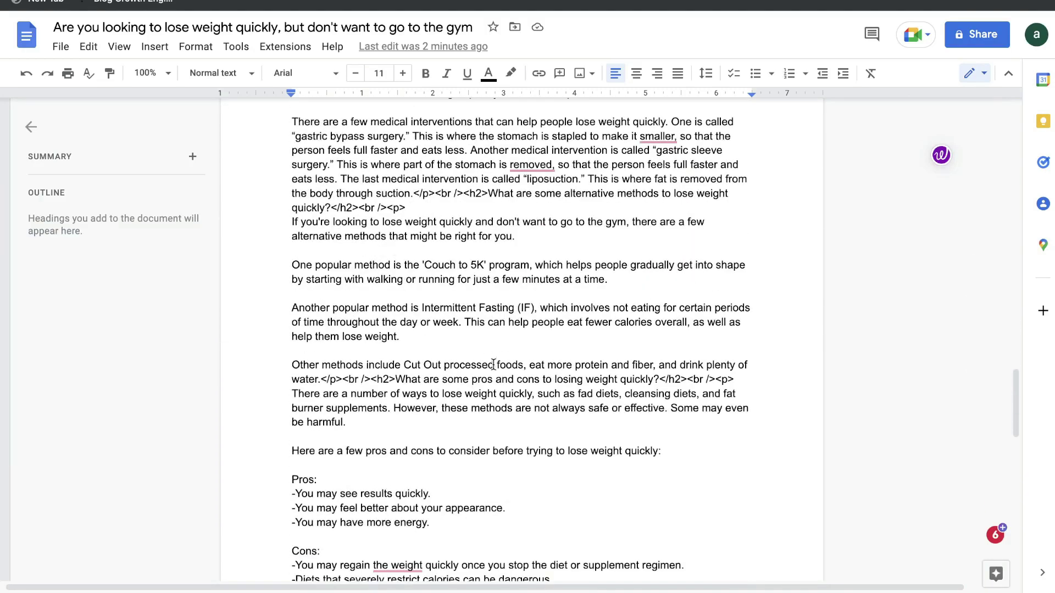
pyautogui.scroll(-3, 493, 364)
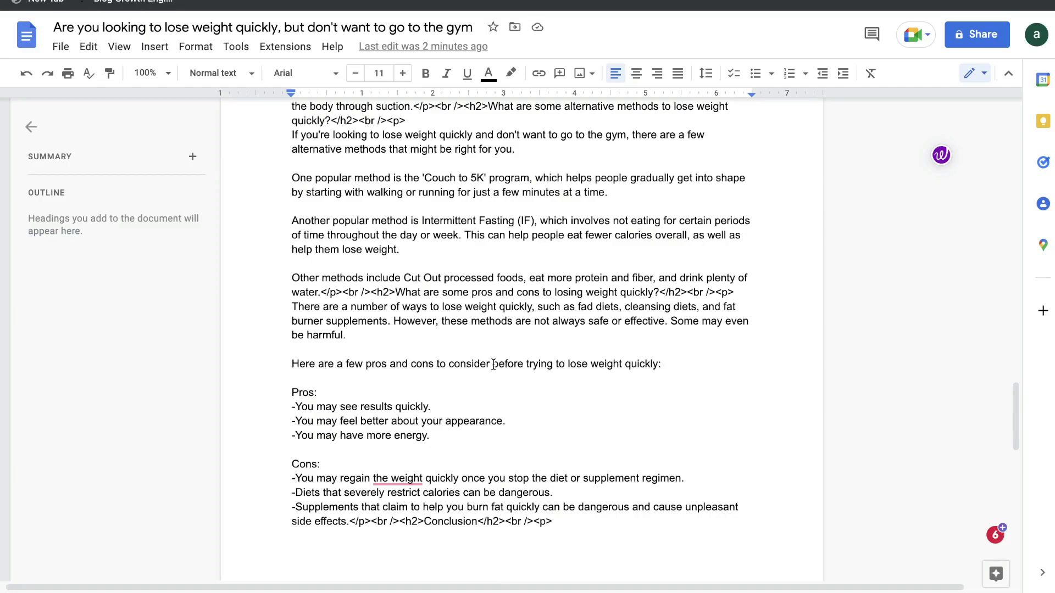
pyautogui.scroll(-7, 493, 364)
pyautogui.scroll(-8, 493, 364)
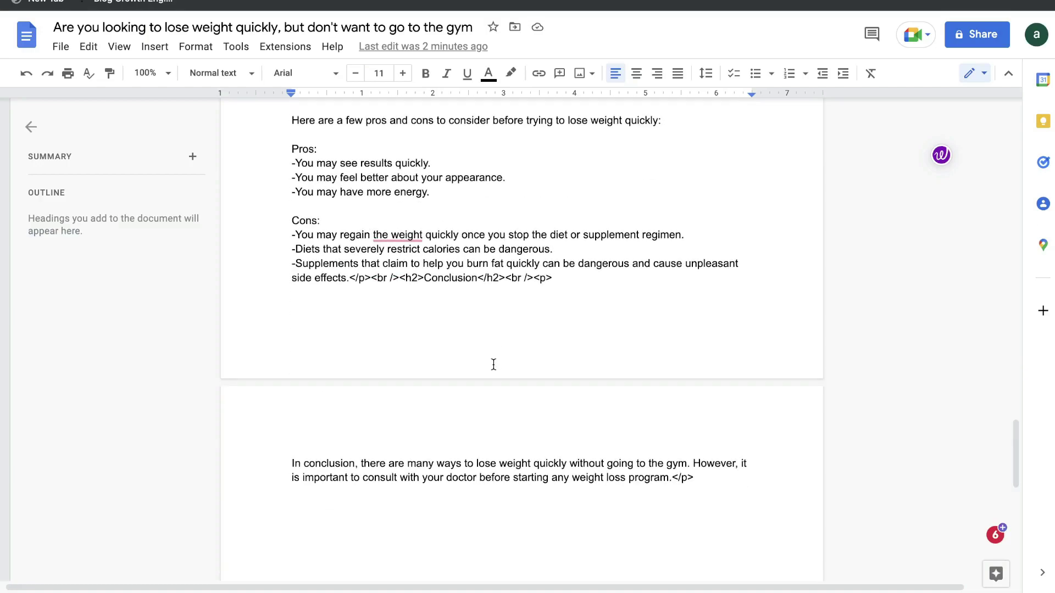
pyautogui.scroll(20, 493, 364)
pyautogui.scroll(4, 493, 364)
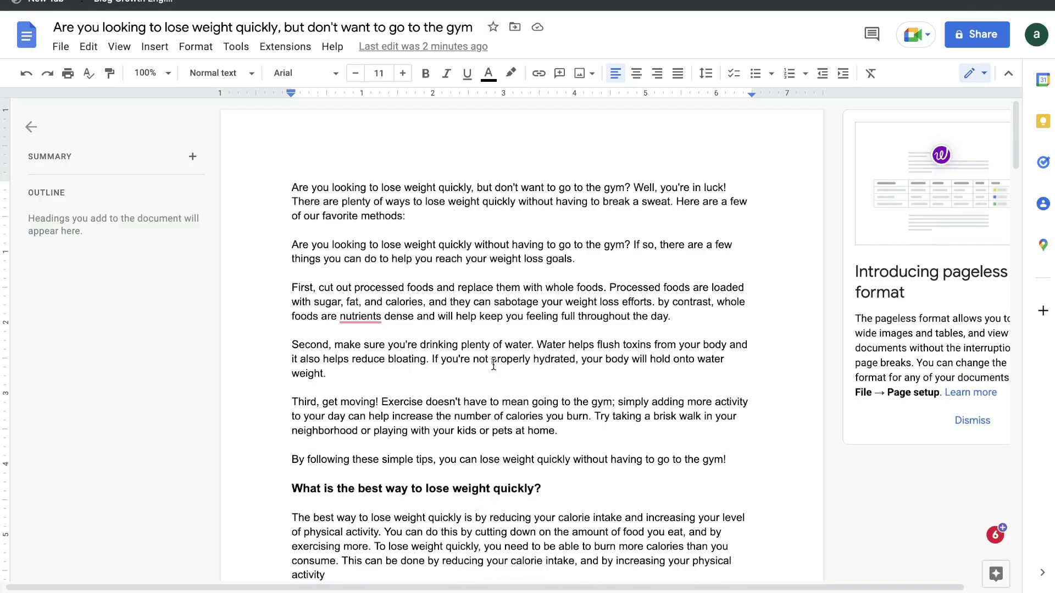
pyautogui.hotkey('ctrl', 'shift', 'c')
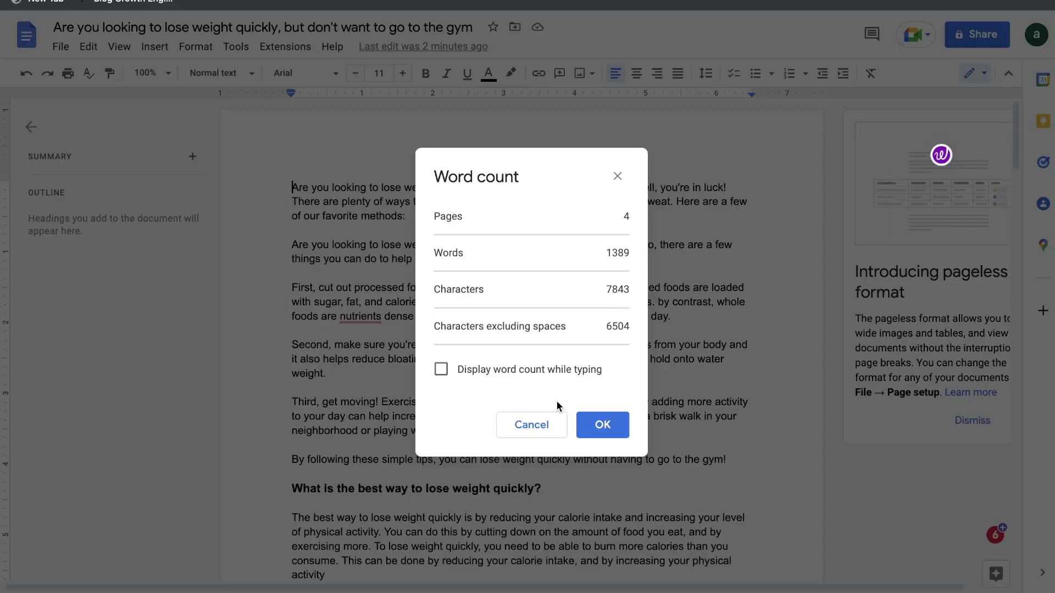
pyautogui.moveTo(605, 252); pyautogui.dragTo(620, 304)
pyautogui.click(600, 424)
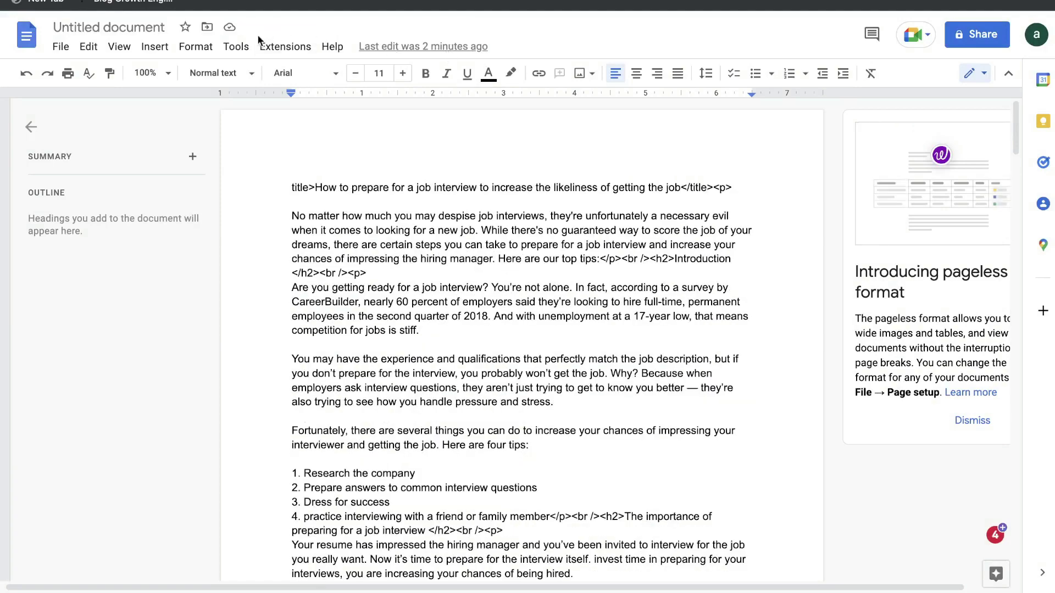
# Confirm the job-interview document's word count of 1824 words over 5 pages, then scroll through it.
pyautogui.click(236, 47)
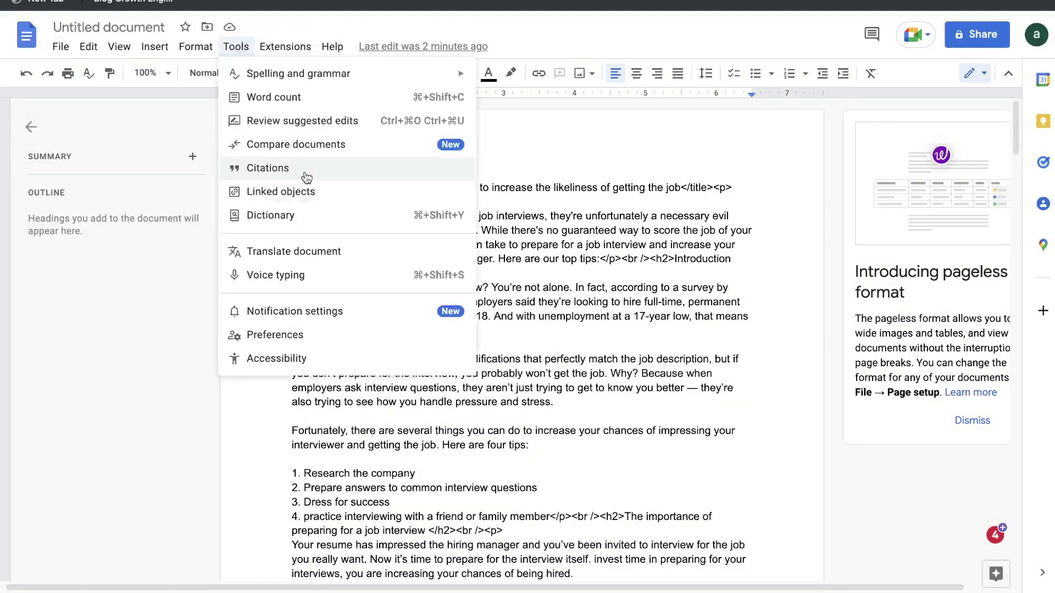
pyautogui.click(306, 100)
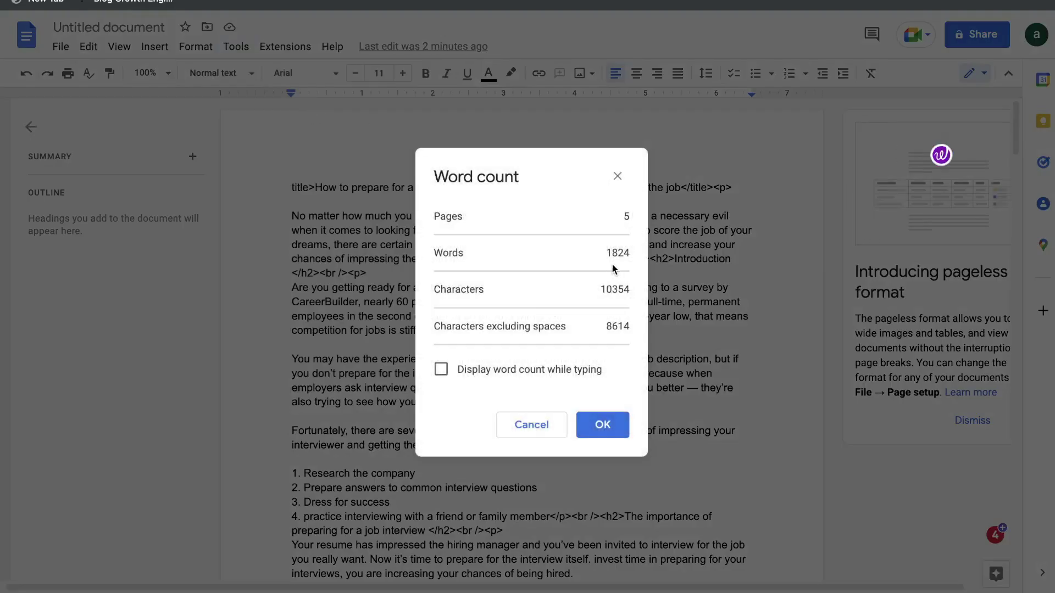
pyautogui.click(604, 424)
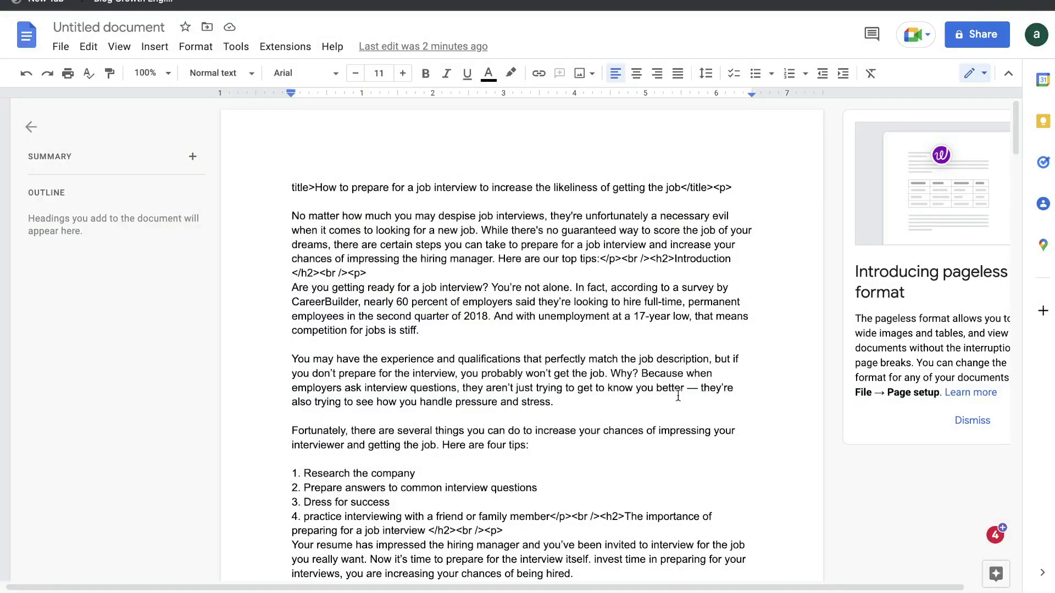
pyautogui.scroll(-5, 678, 395)
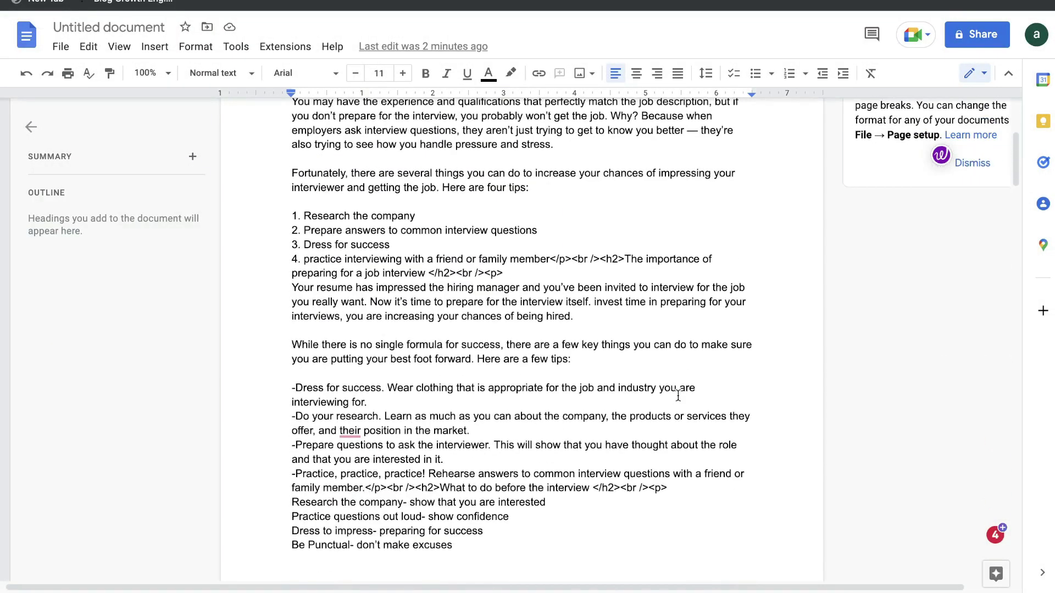
pyautogui.scroll(-3, 678, 396)
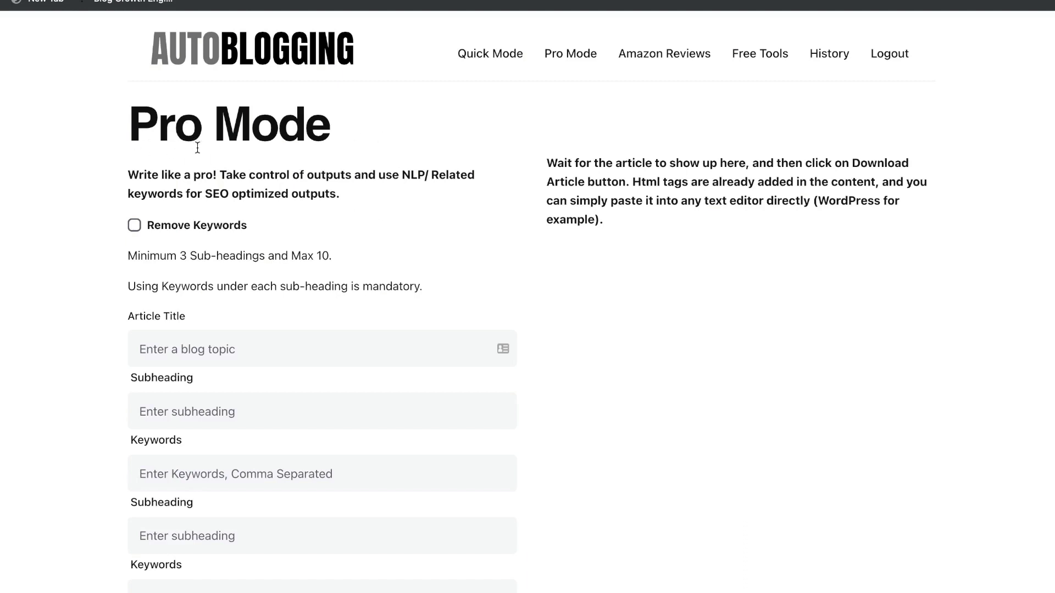
pyautogui.scroll(-1, 357, 250)
pyautogui.scroll(-1, 342, 280)
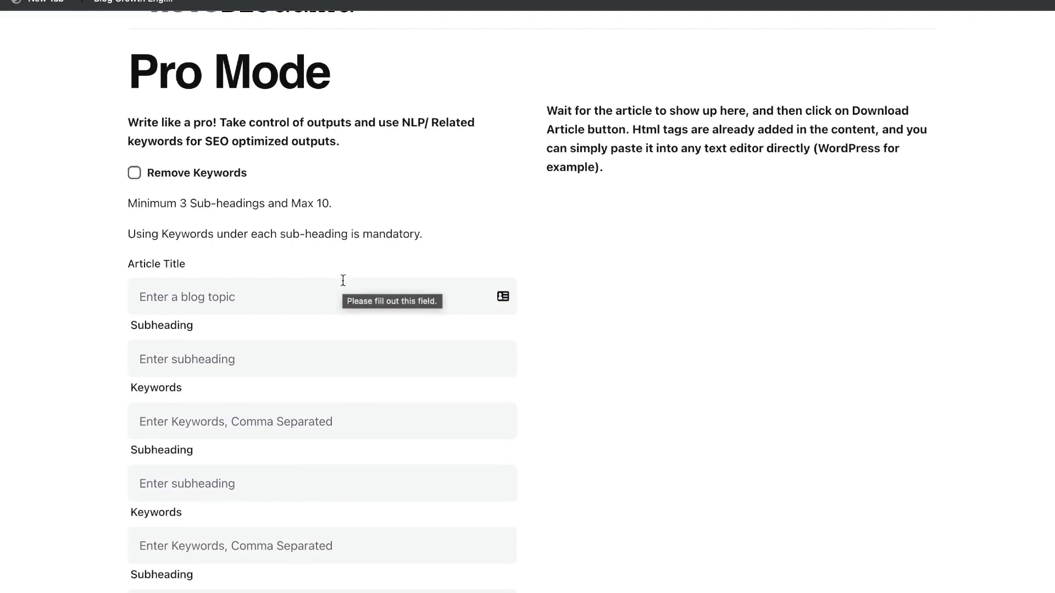
pyautogui.scroll(-3, 216, 206)
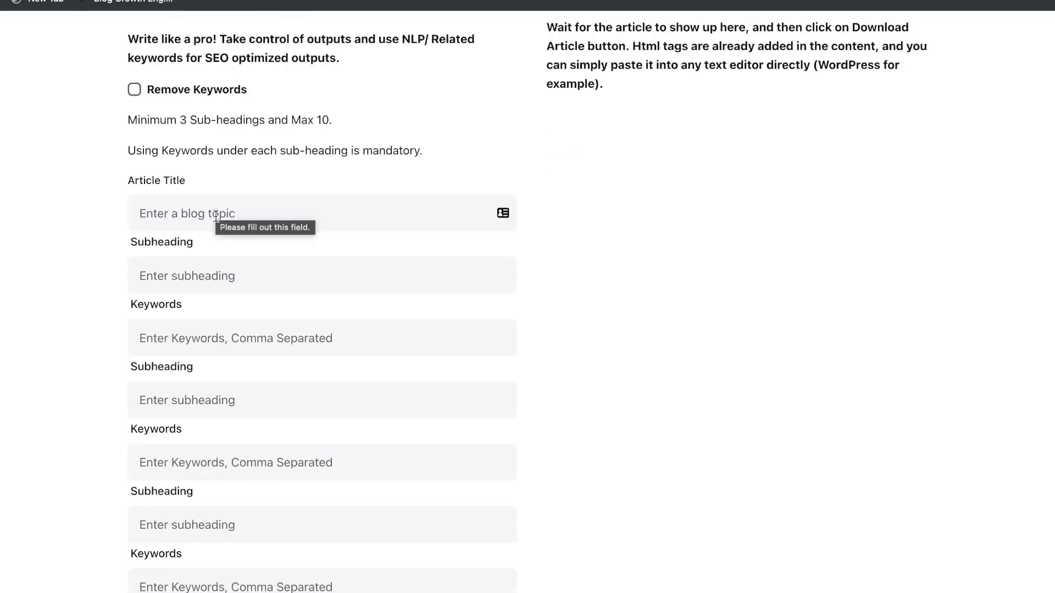
pyautogui.scroll(-1, 215, 209)
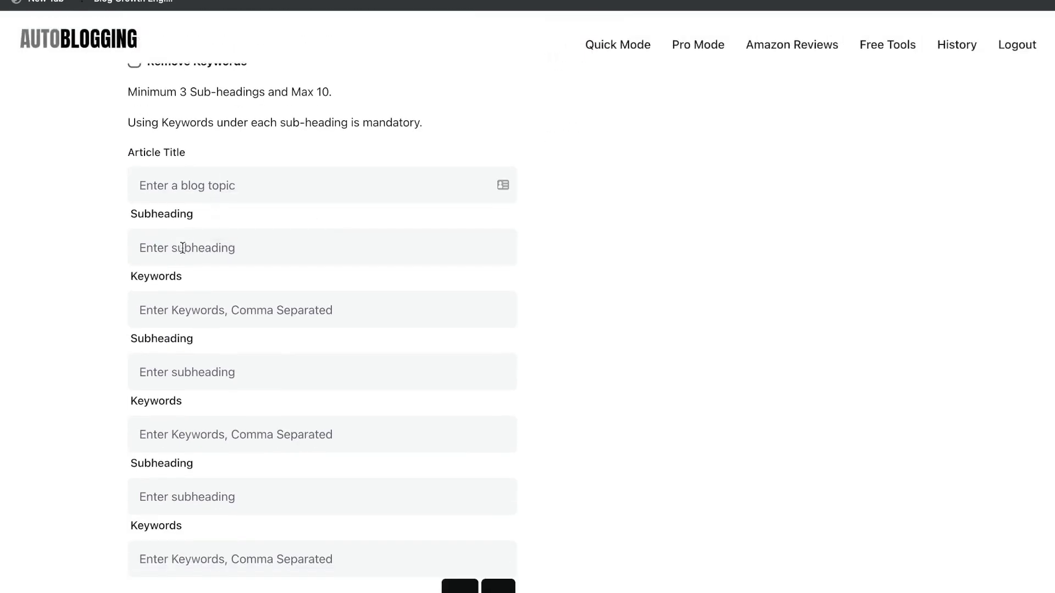
pyautogui.scroll(-1, 180, 243)
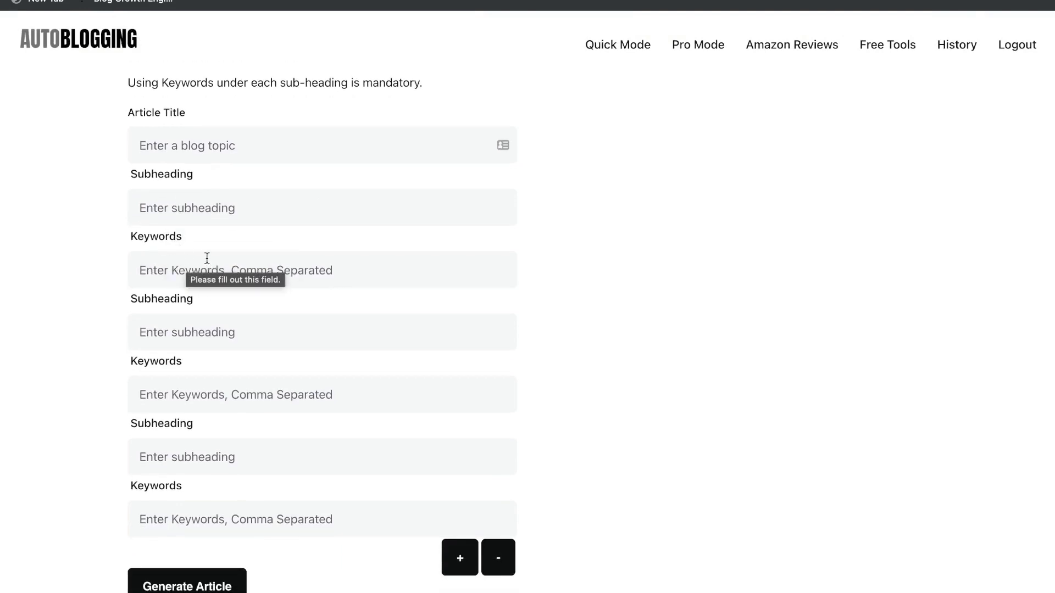
pyautogui.scroll(-1, 206, 259)
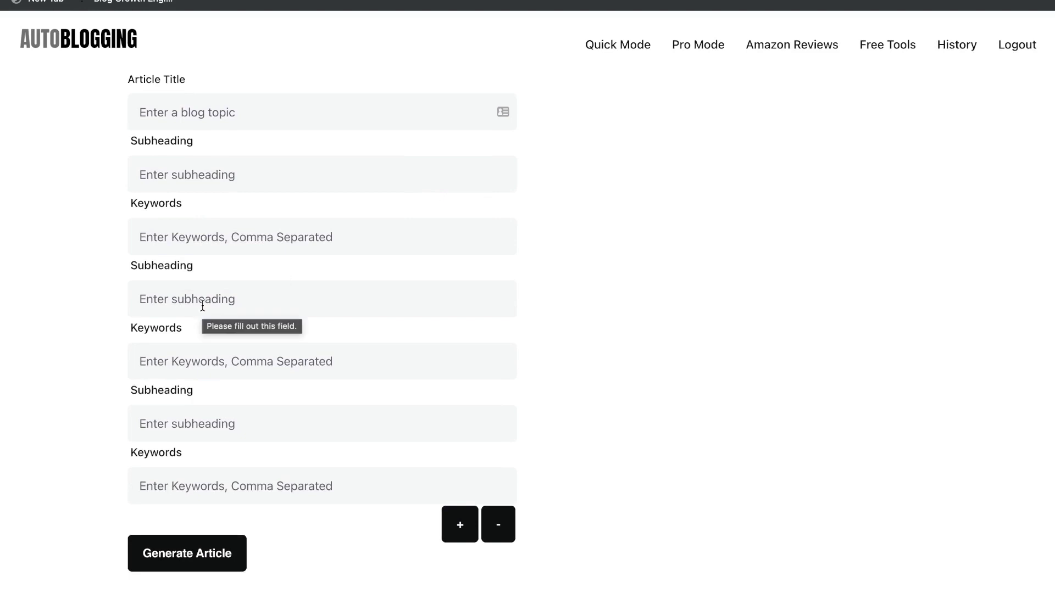
pyautogui.scroll(3, 202, 306)
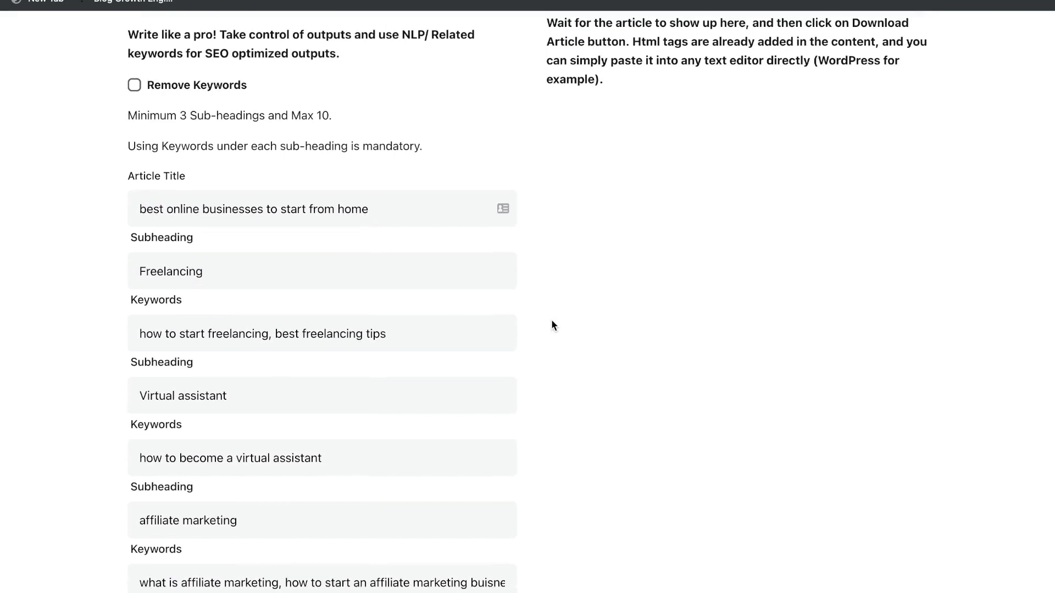
# Select the Freelancing, Virtual assistant and affiliate marketing subheading texts in the Pro Mode form.
pyautogui.scroll(-1, 552, 324)
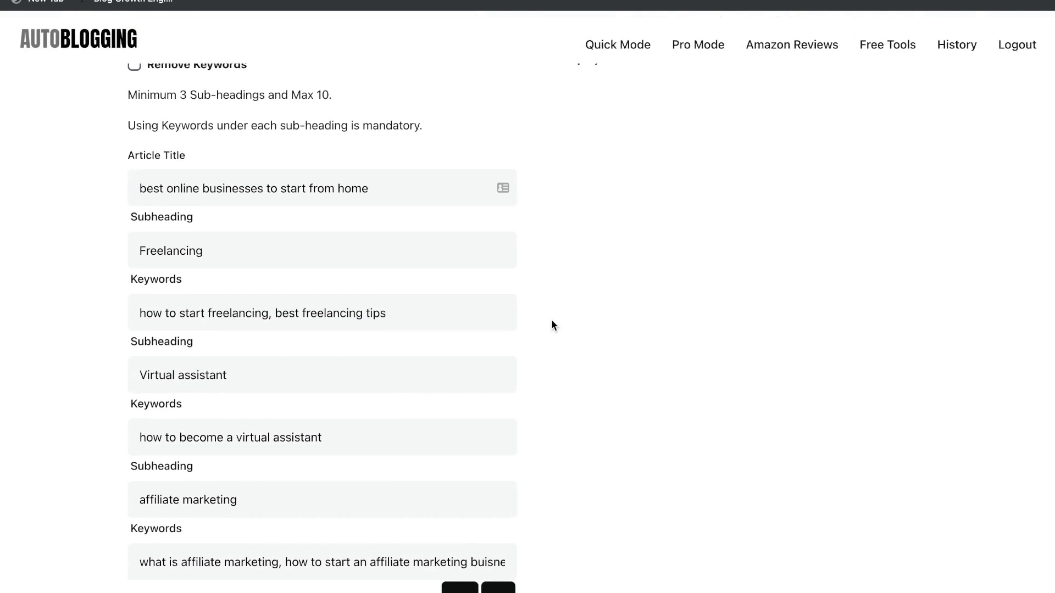
pyautogui.scroll(-1, 324, 248)
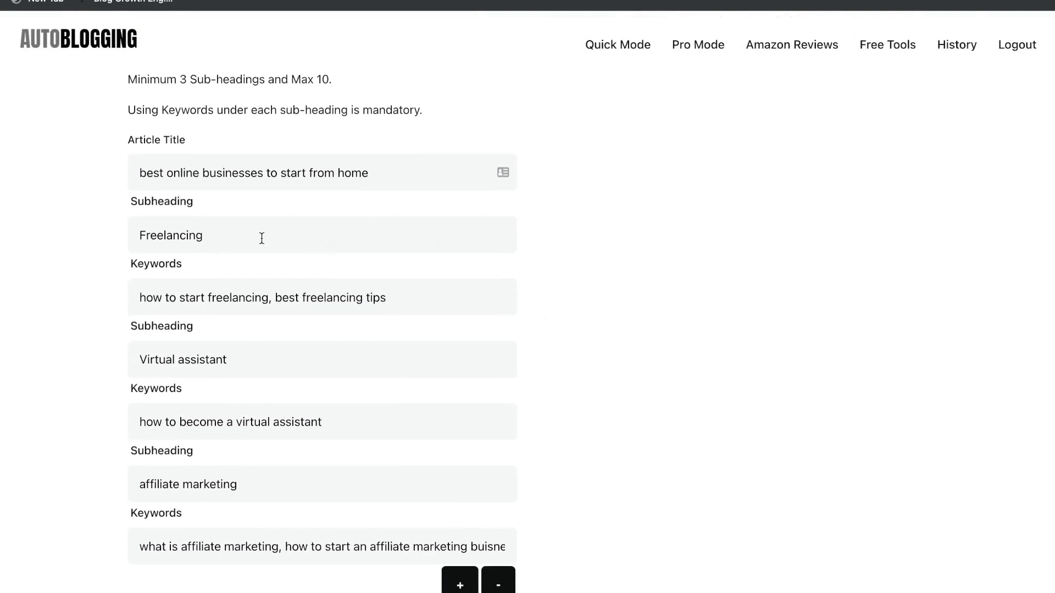
pyautogui.doubleClick(217, 237)
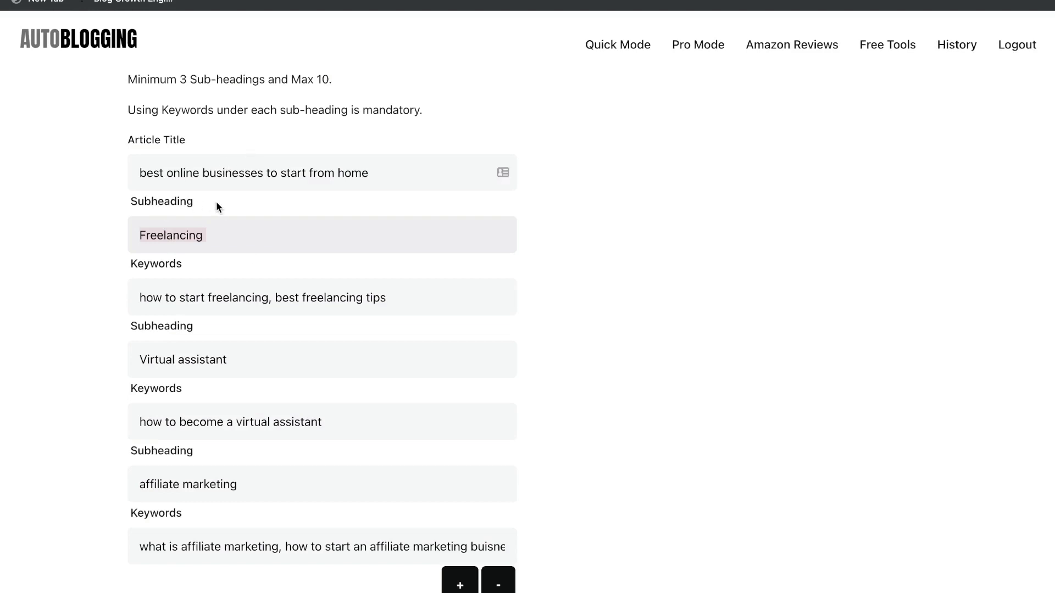
pyautogui.scroll(-1, 204, 241)
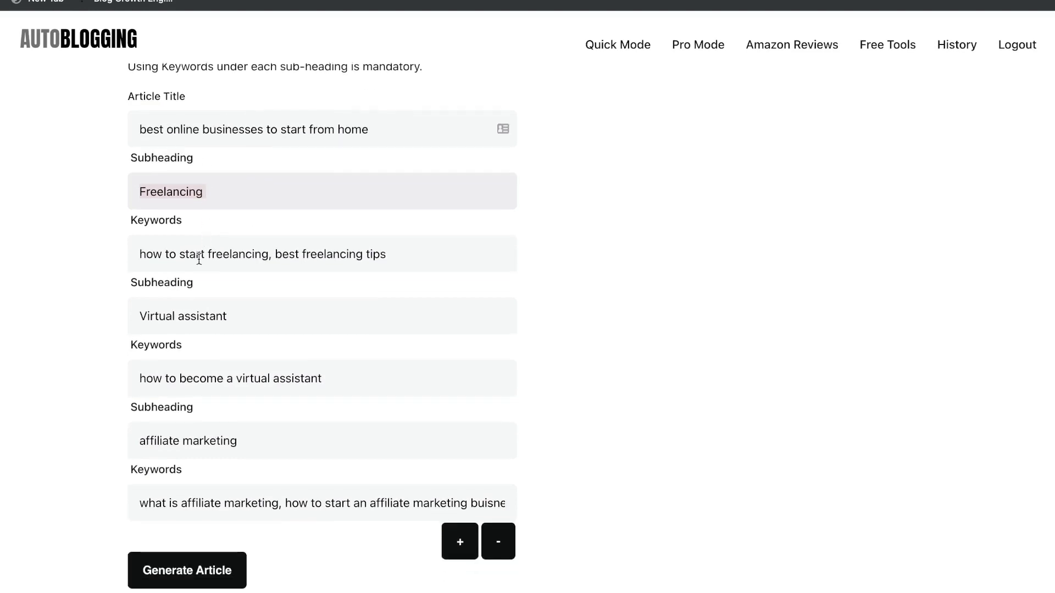
pyautogui.tripleClick(191, 325)
pyautogui.scroll(-1, 214, 316)
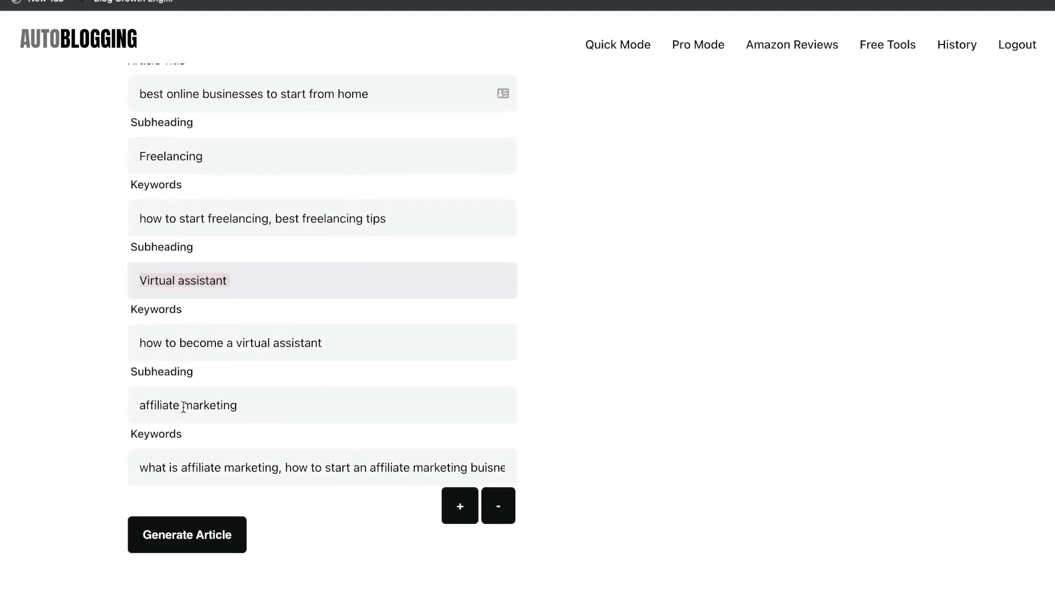
pyautogui.tripleClick(186, 406)
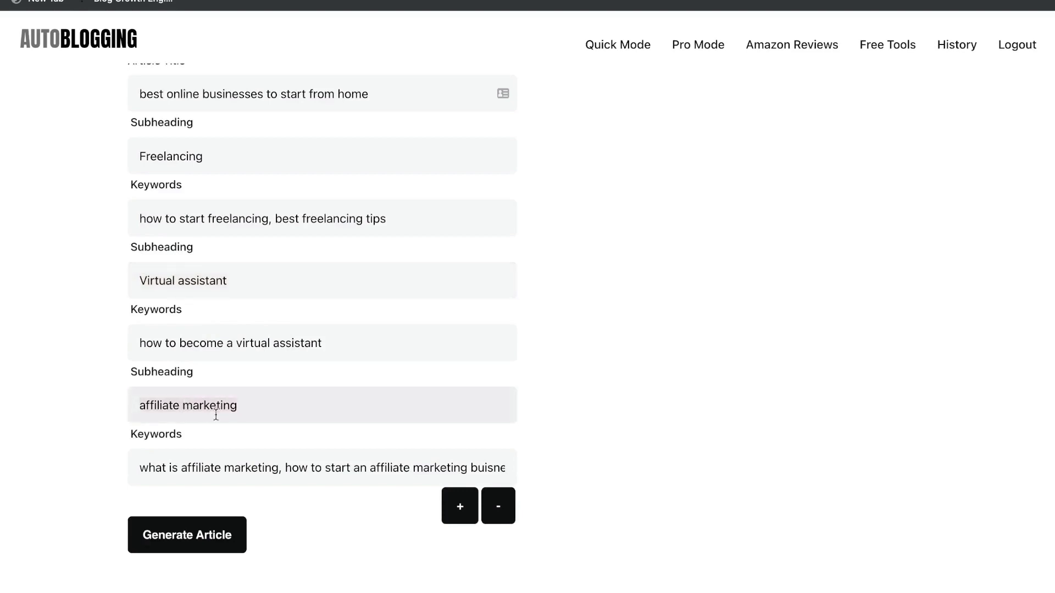
# Scroll through the generated 'best online businesses to start from home' article, opening with Freelancing.
pyautogui.scroll(1, 216, 339)
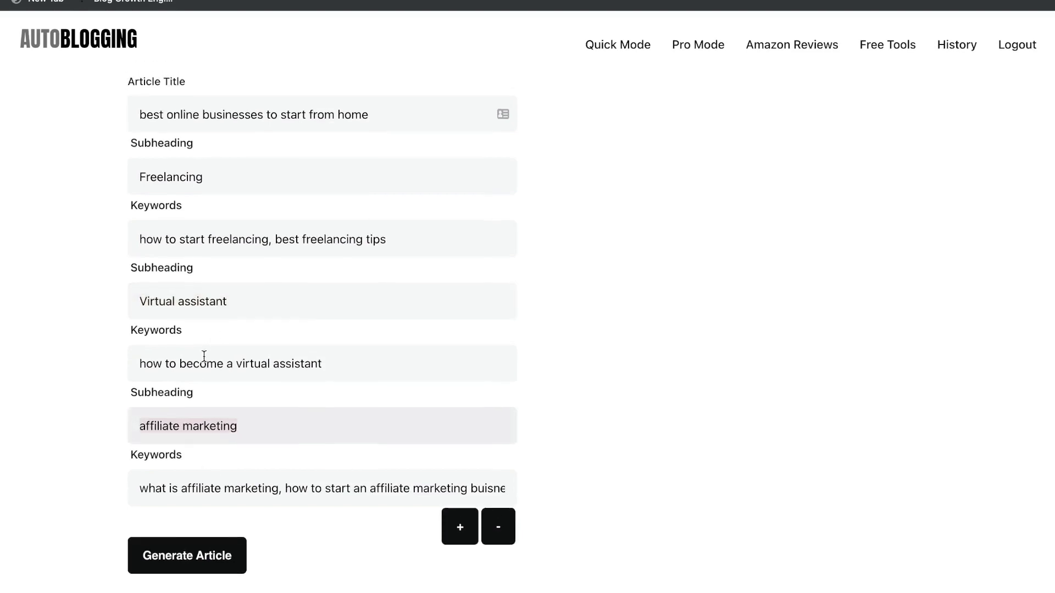
pyautogui.scroll(1, 204, 359)
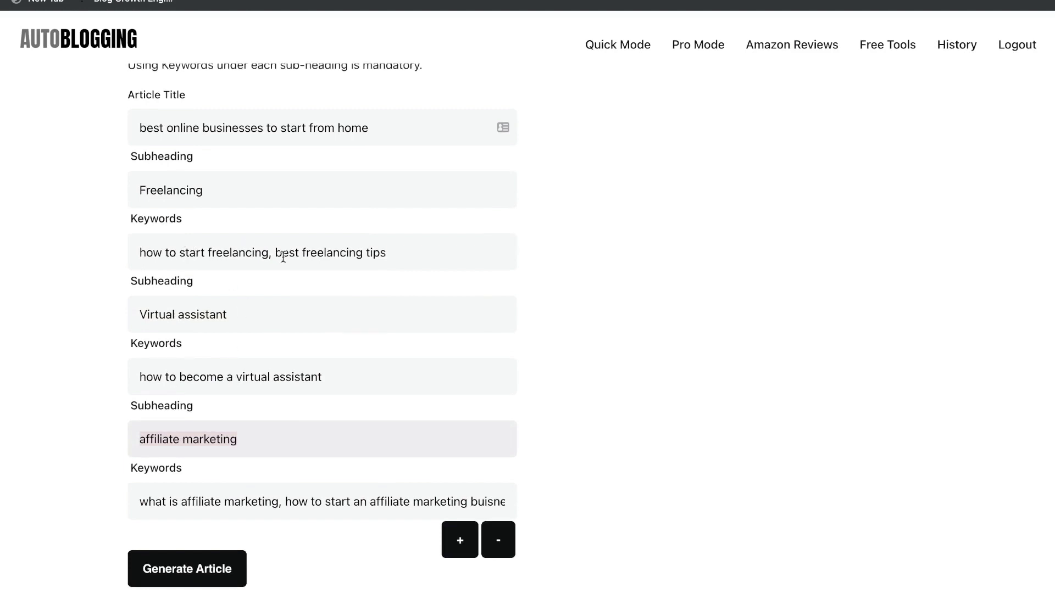
pyautogui.scroll(-3, 283, 395)
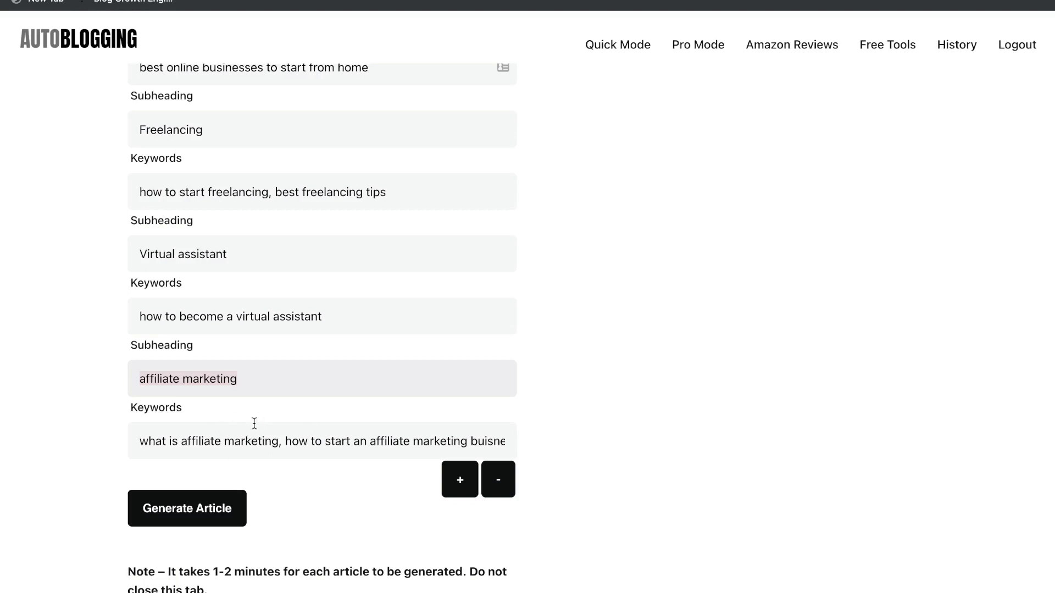
pyautogui.scroll(-1, 256, 434)
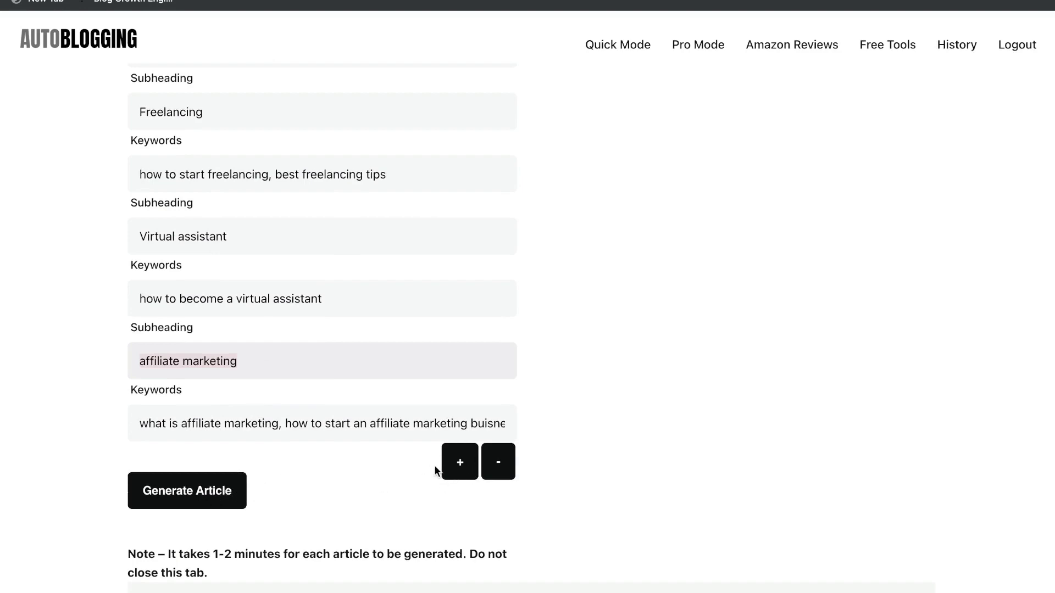
pyautogui.scroll(6, 427, 464)
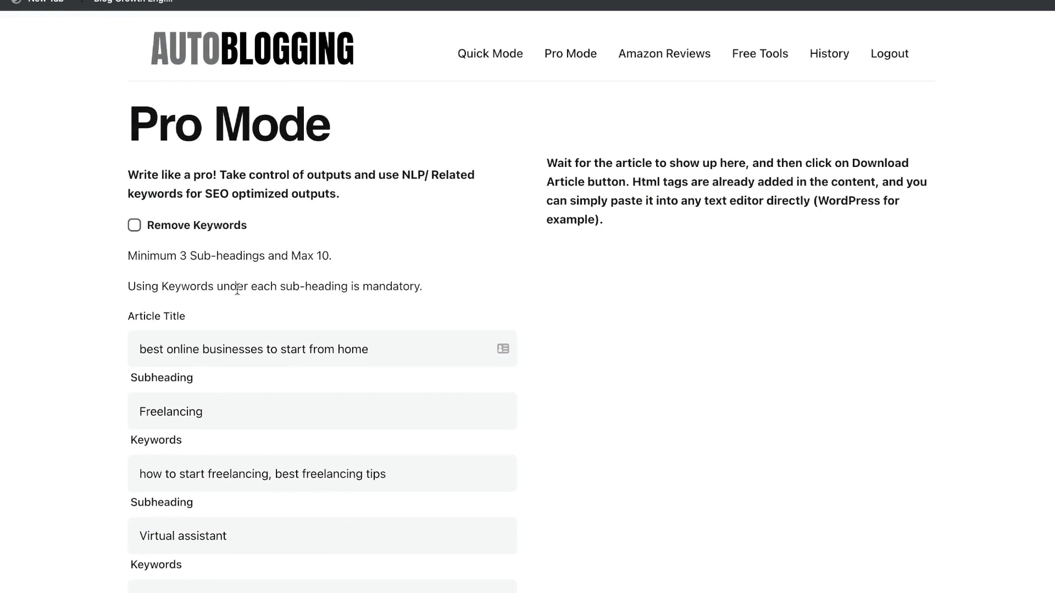
pyautogui.scroll(-4, 237, 286)
pyautogui.scroll(-1, 286, 271)
pyautogui.click(207, 506)
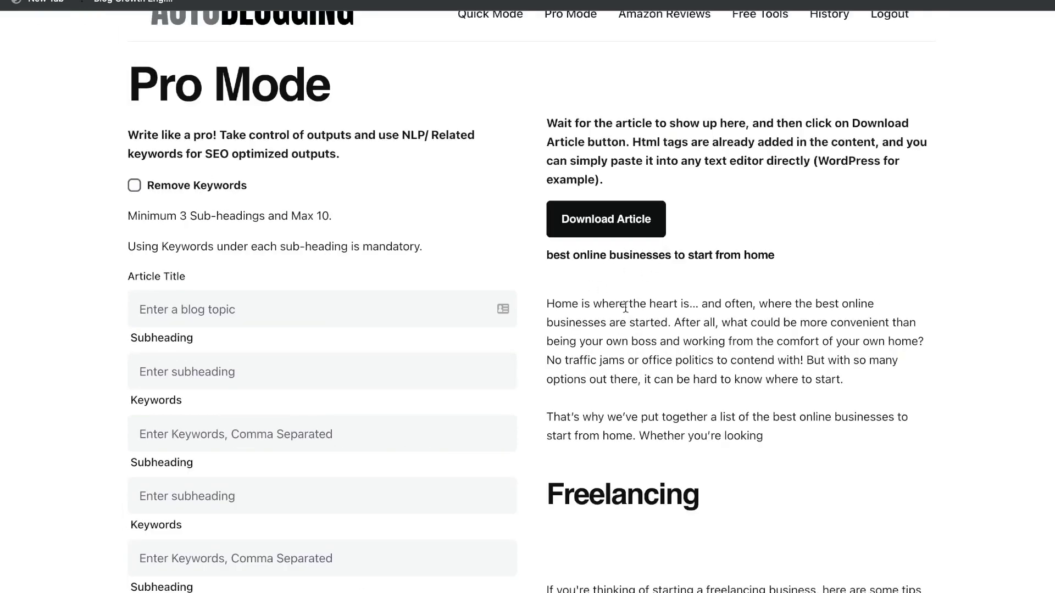
pyautogui.scroll(-1, 623, 315)
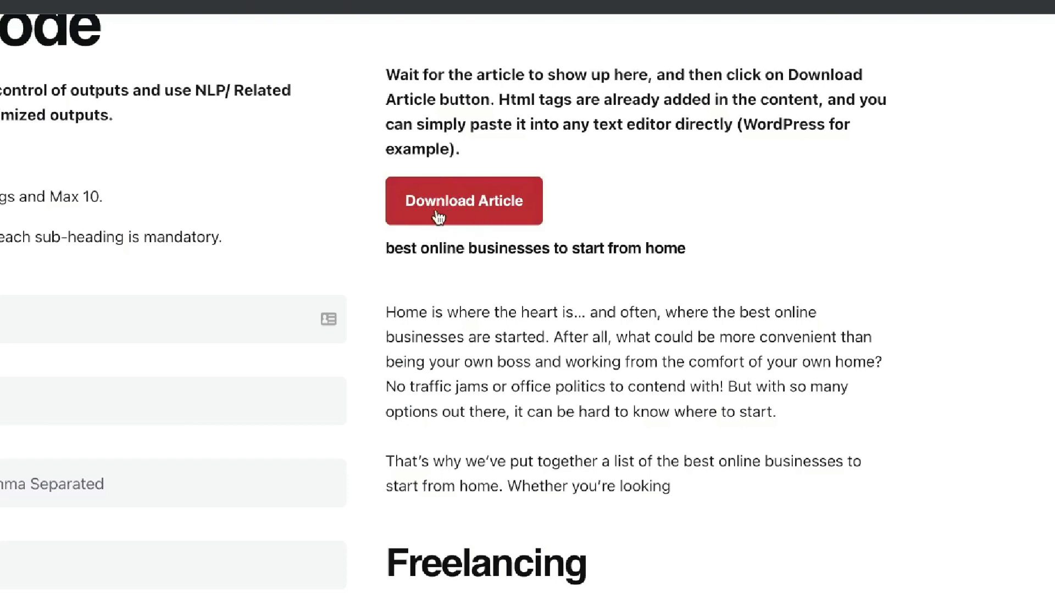
pyautogui.scroll(-1, 470, 274)
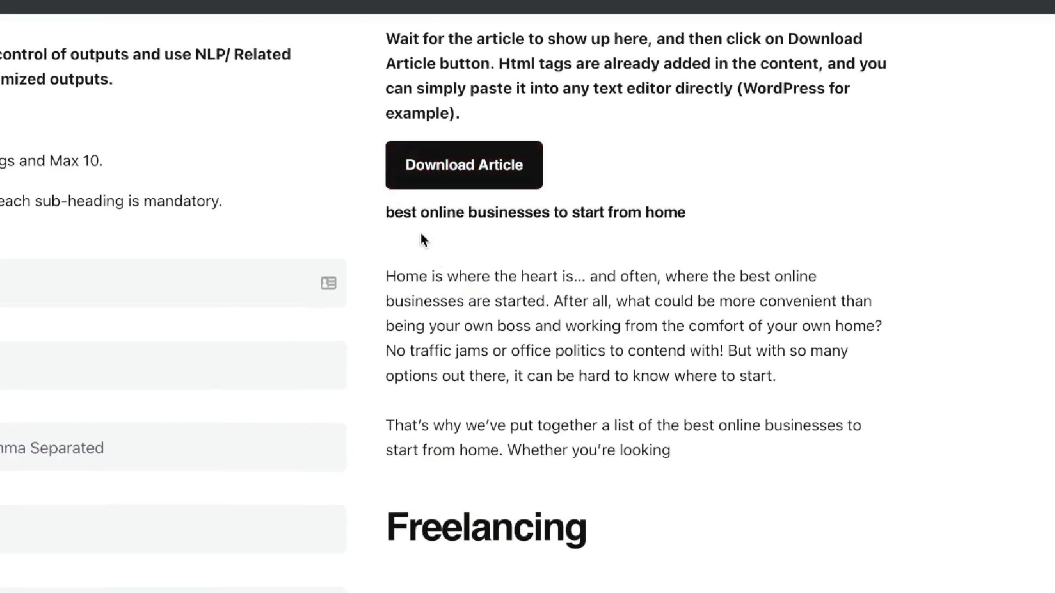
pyautogui.scroll(-1, 529, 268)
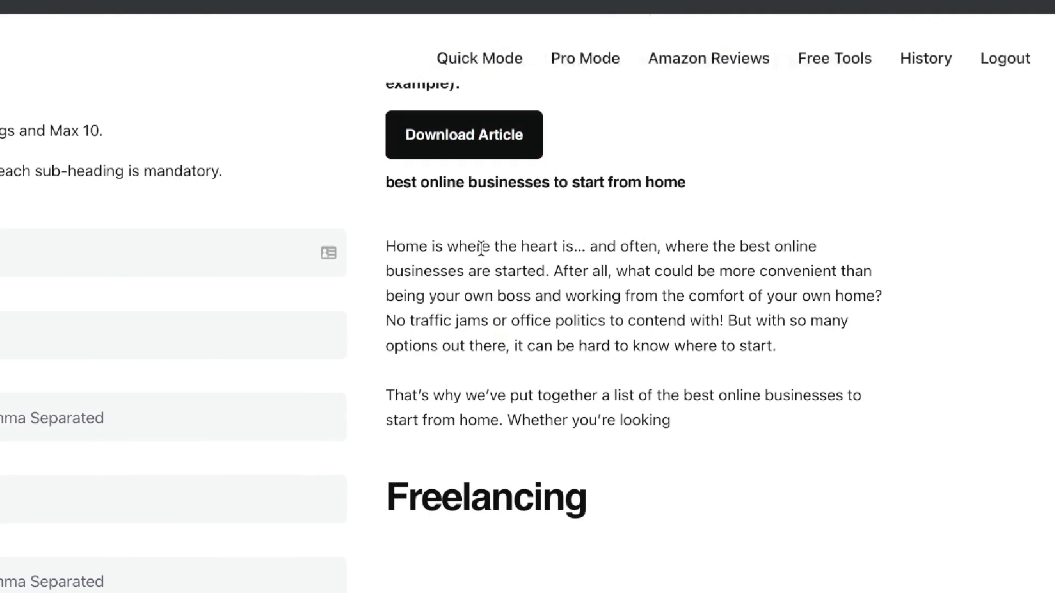
pyautogui.tripleClick(482, 242)
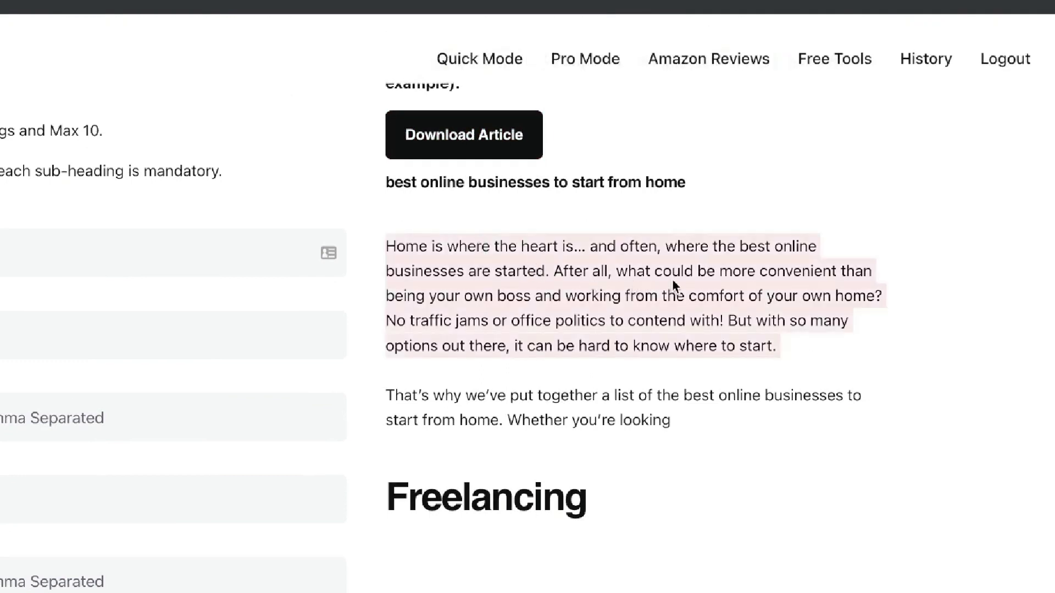
pyautogui.click(546, 268)
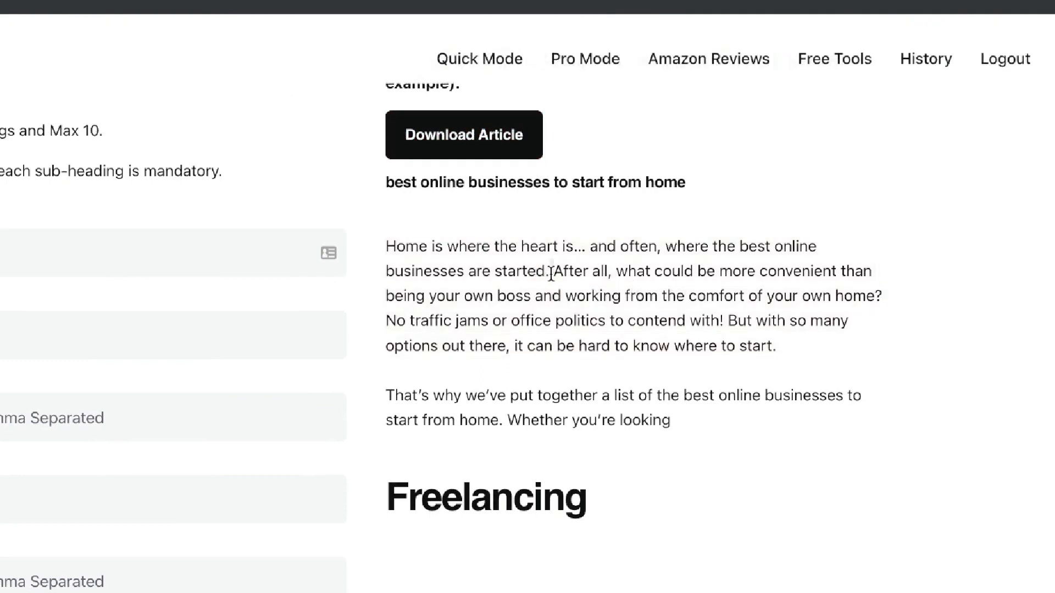
pyautogui.moveTo(553, 270); pyautogui.dragTo(391, 243)
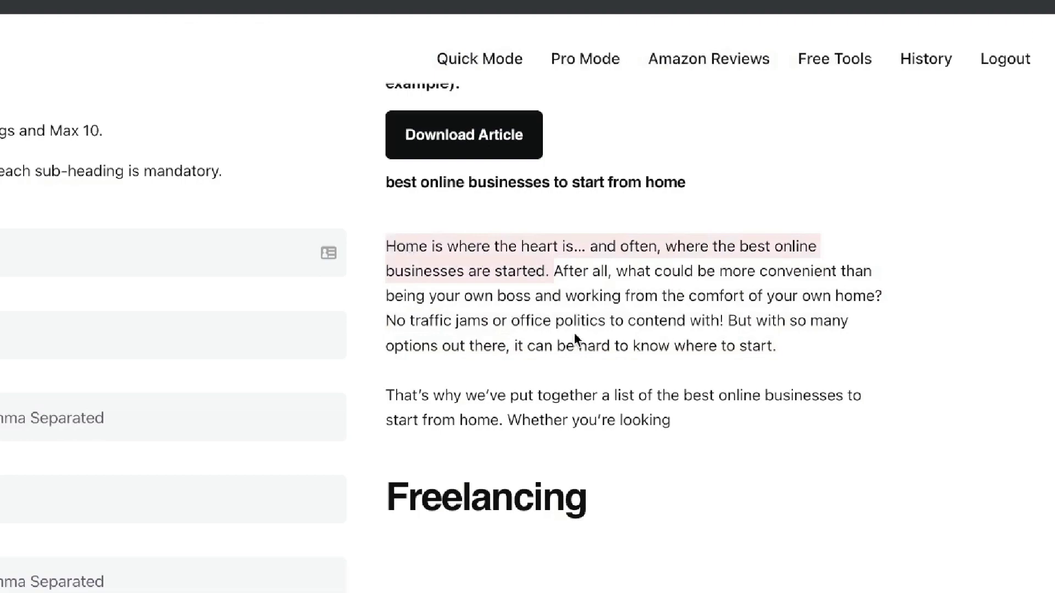
pyautogui.scroll(-1, 575, 337)
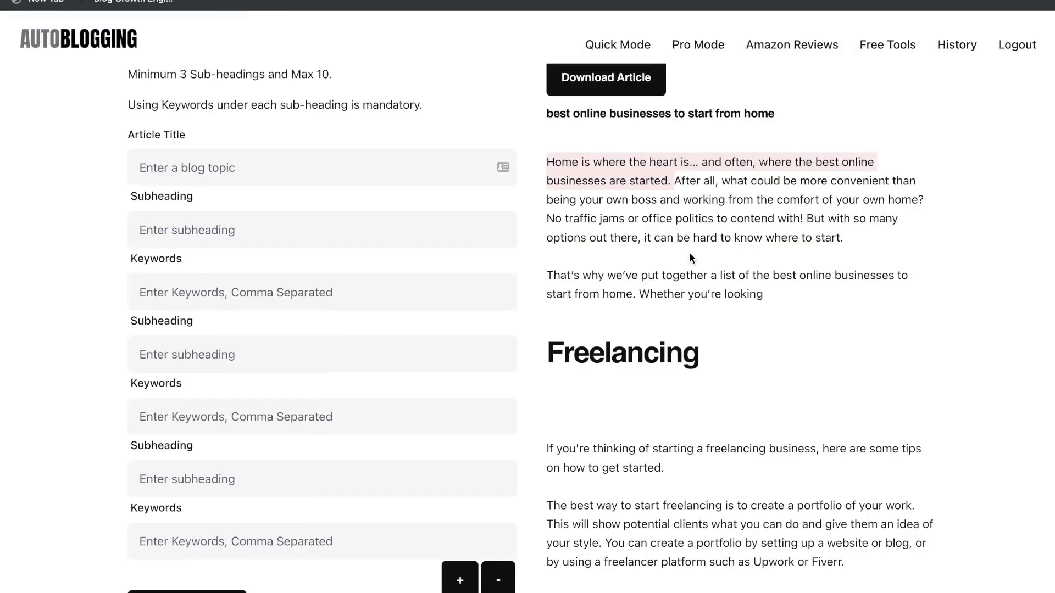
pyautogui.scroll(-3, 690, 253)
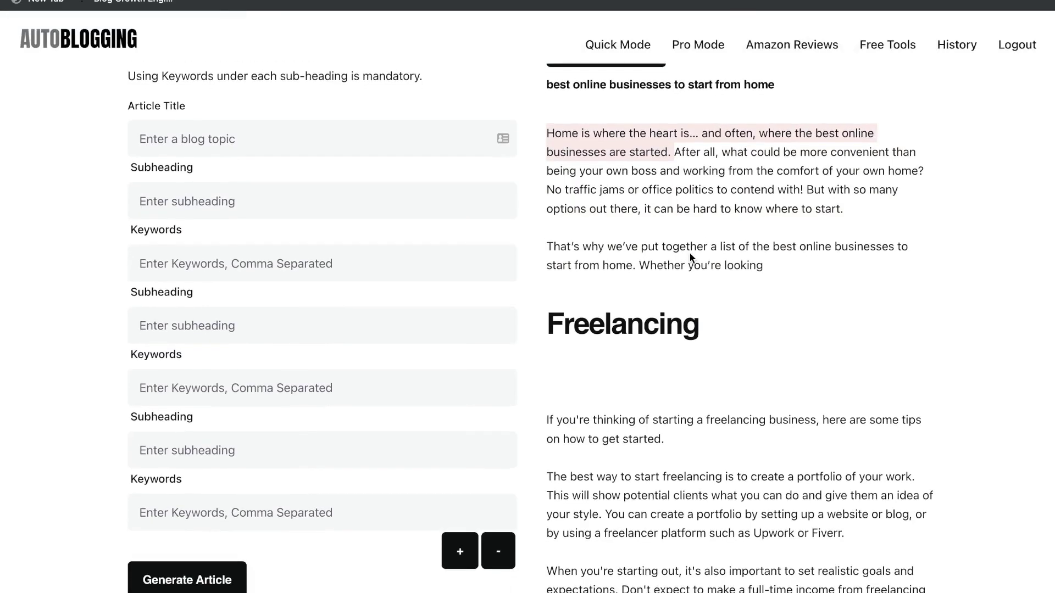
pyautogui.scroll(-1, 690, 254)
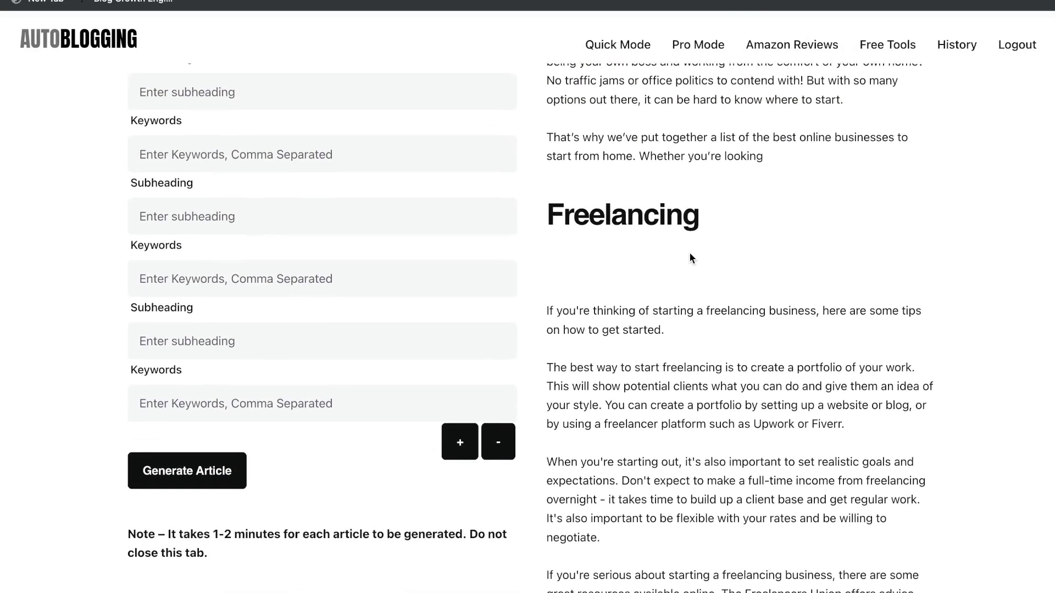
pyautogui.scroll(-1, 689, 254)
pyautogui.scroll(-1, 691, 258)
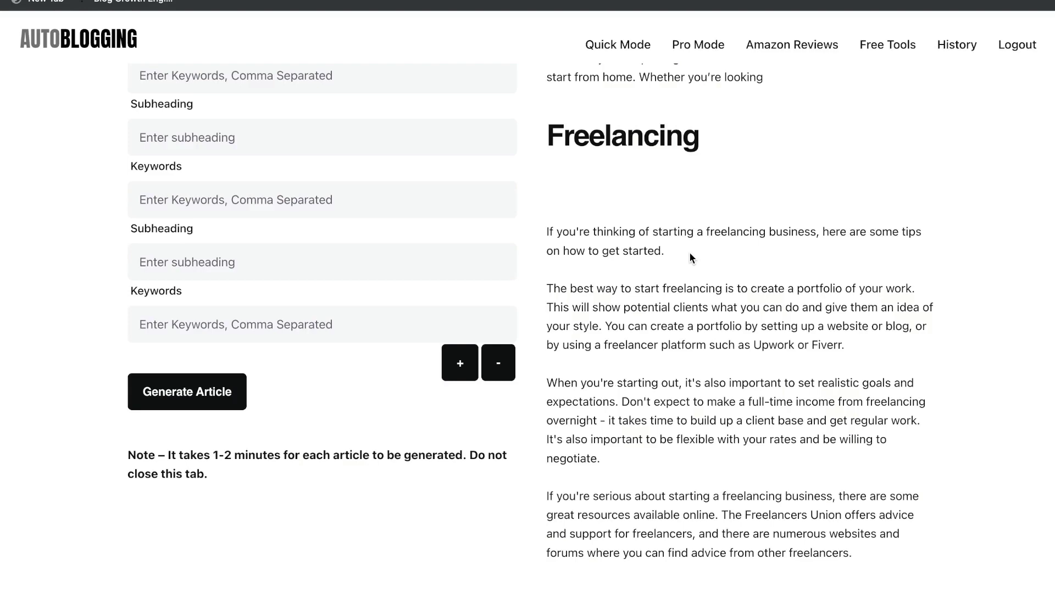
# Scroll through the finished Pro Mode article to its end and back.
pyautogui.scroll(3, 690, 254)
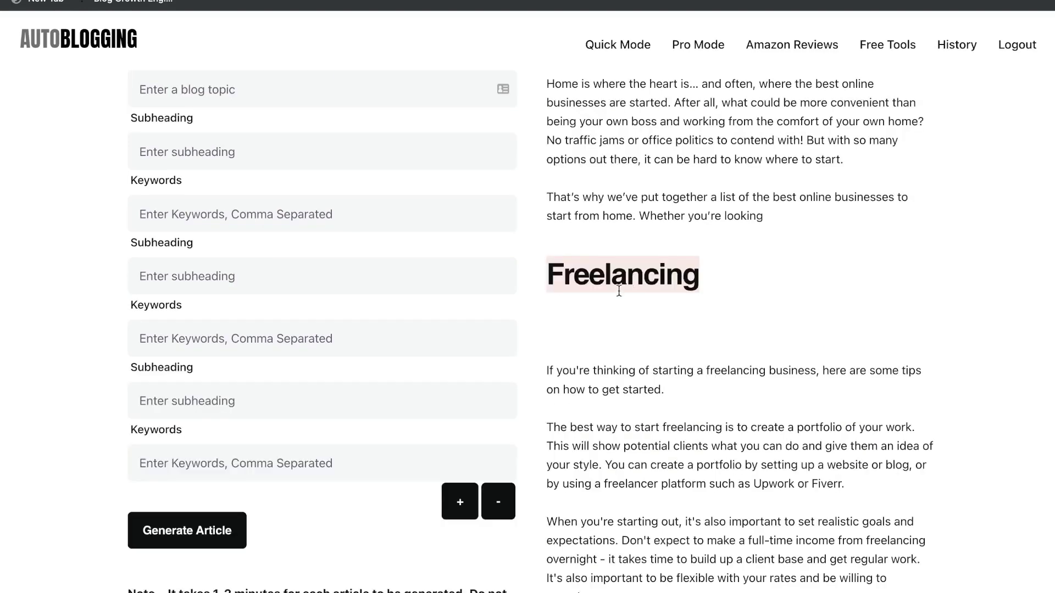
pyautogui.scroll(-5, 650, 324)
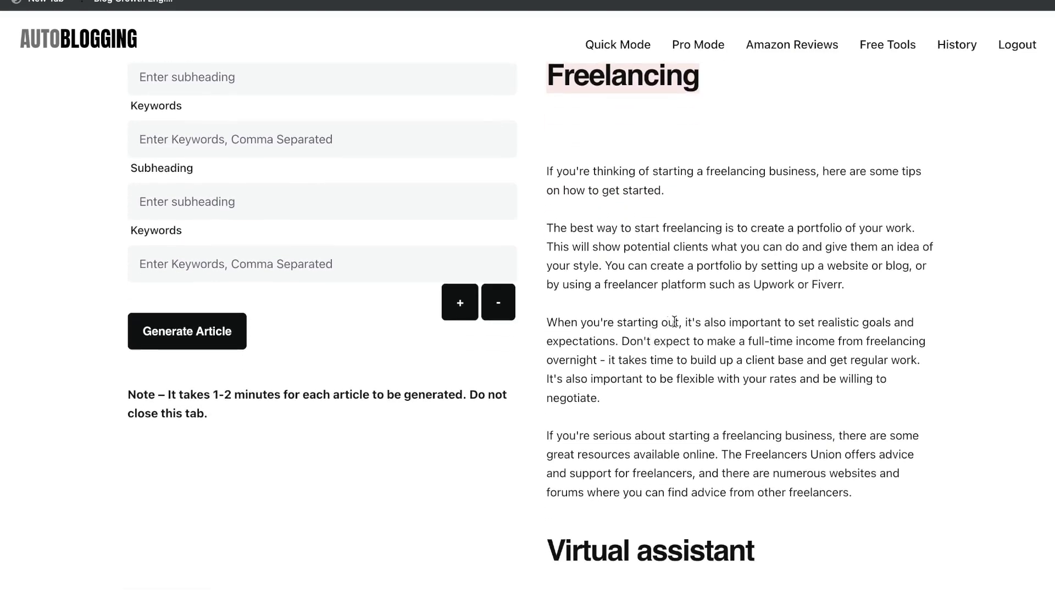
pyautogui.scroll(-6, 684, 335)
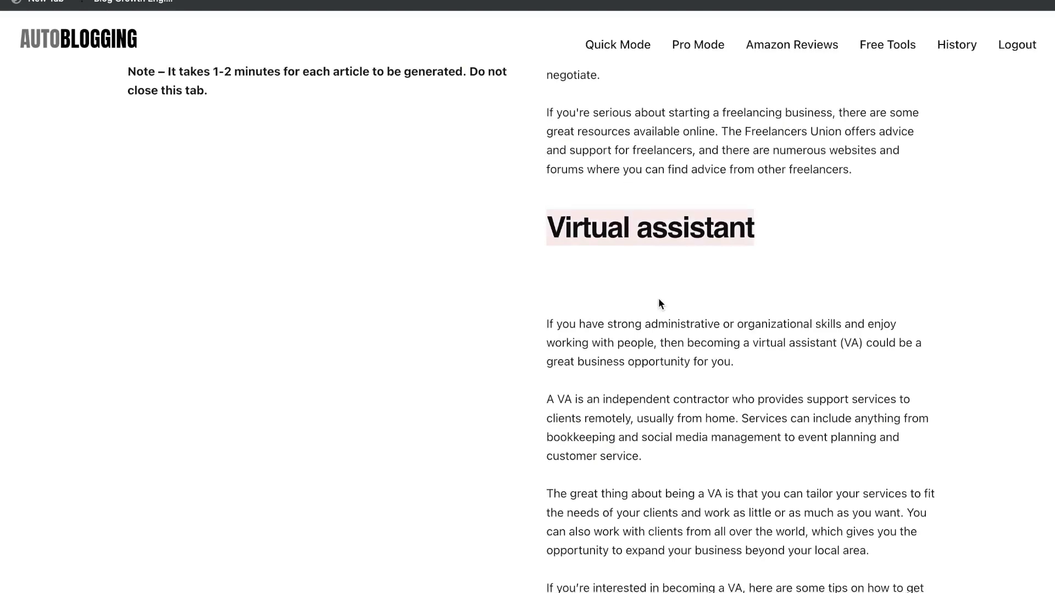
pyautogui.scroll(-7, 659, 302)
pyautogui.scroll(-3, 659, 306)
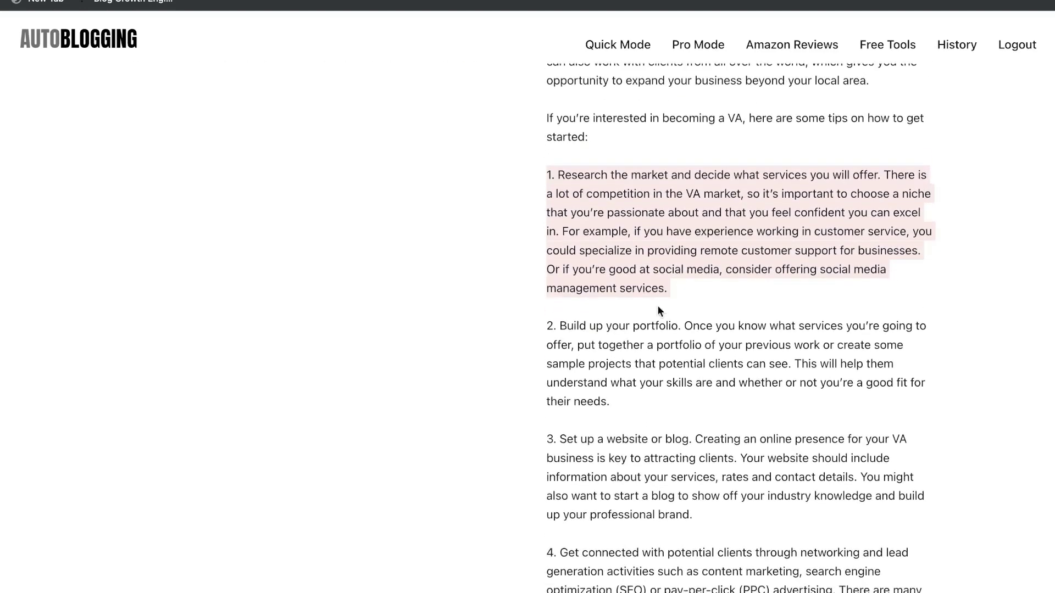
pyautogui.scroll(-4, 629, 332)
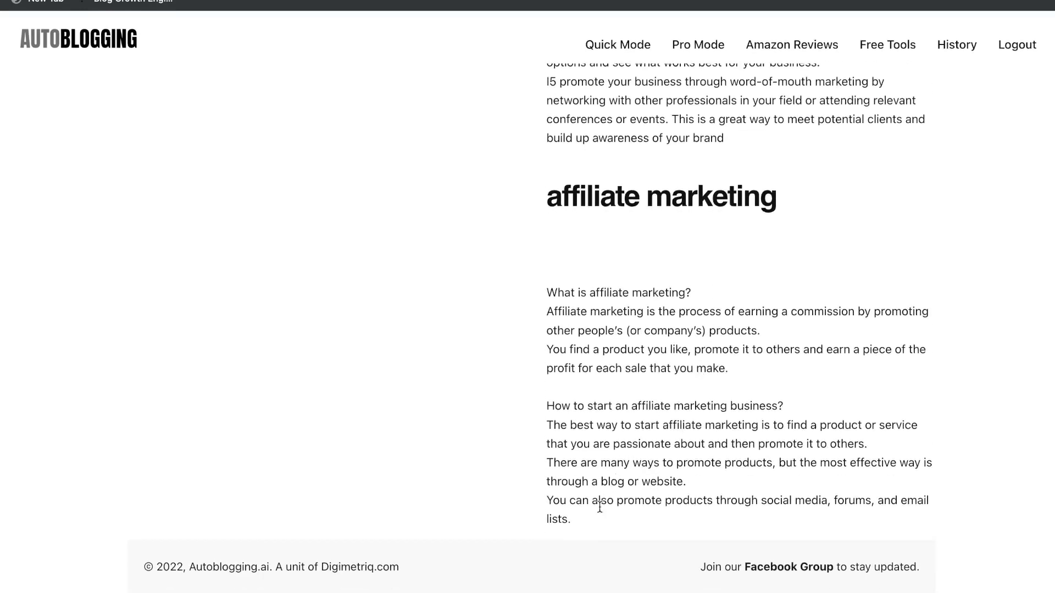
pyautogui.scroll(20, 291, 206)
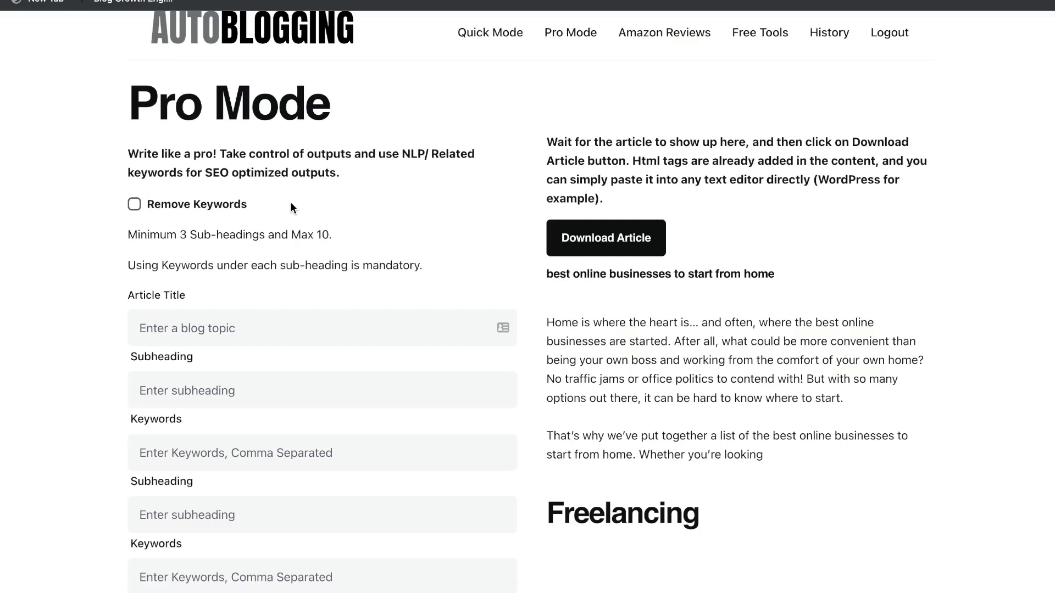
pyautogui.scroll(-1, 290, 207)
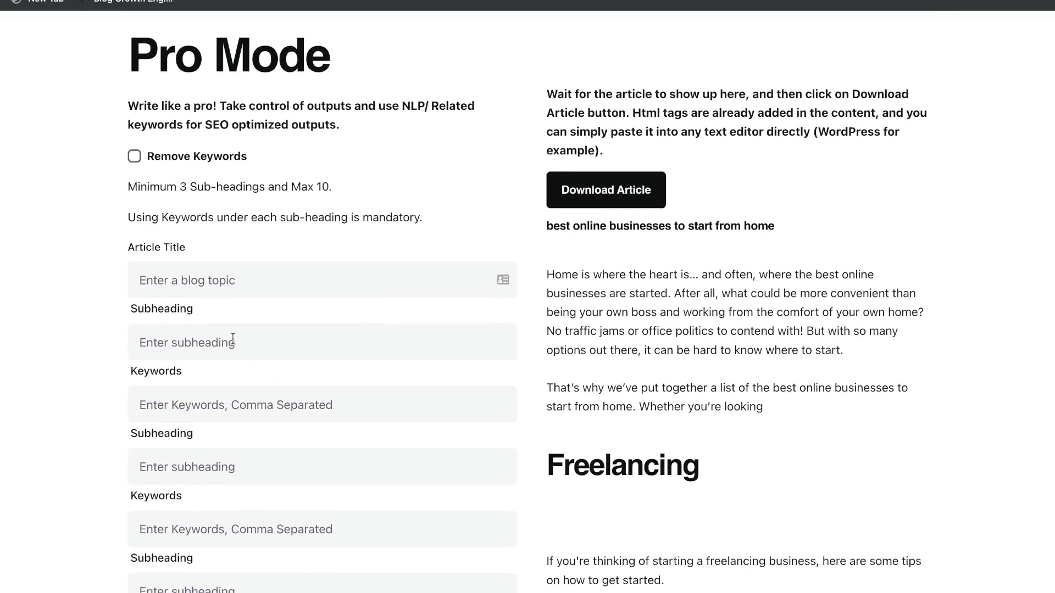
pyautogui.scroll(-1, 231, 346)
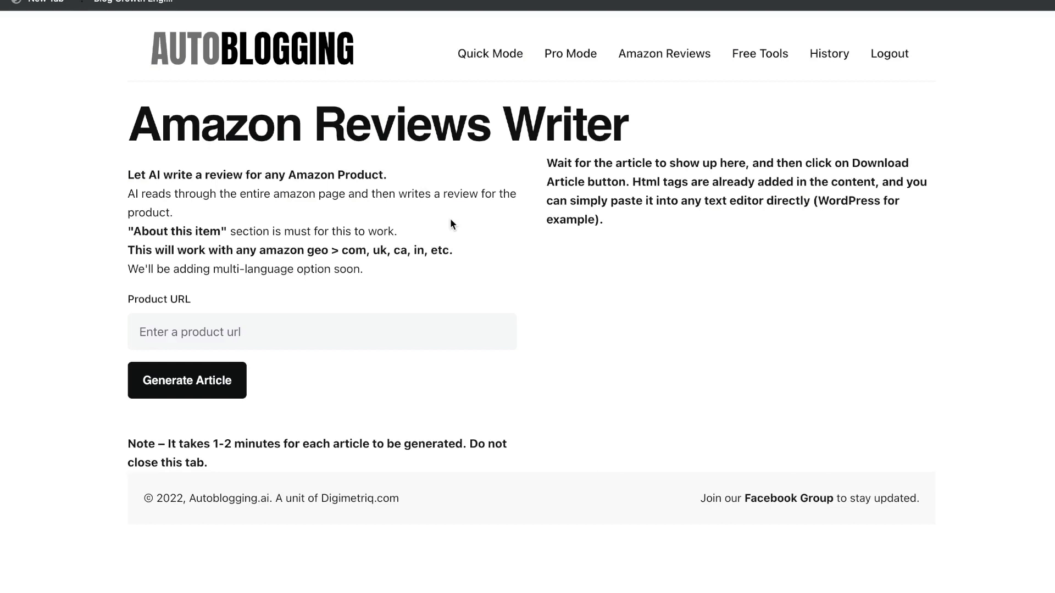
# Paste the amazon.ca Robelle pool vacuum link as Product URL and generate its review.
pyautogui.click(270, 325)
pyautogui.press('super+v')
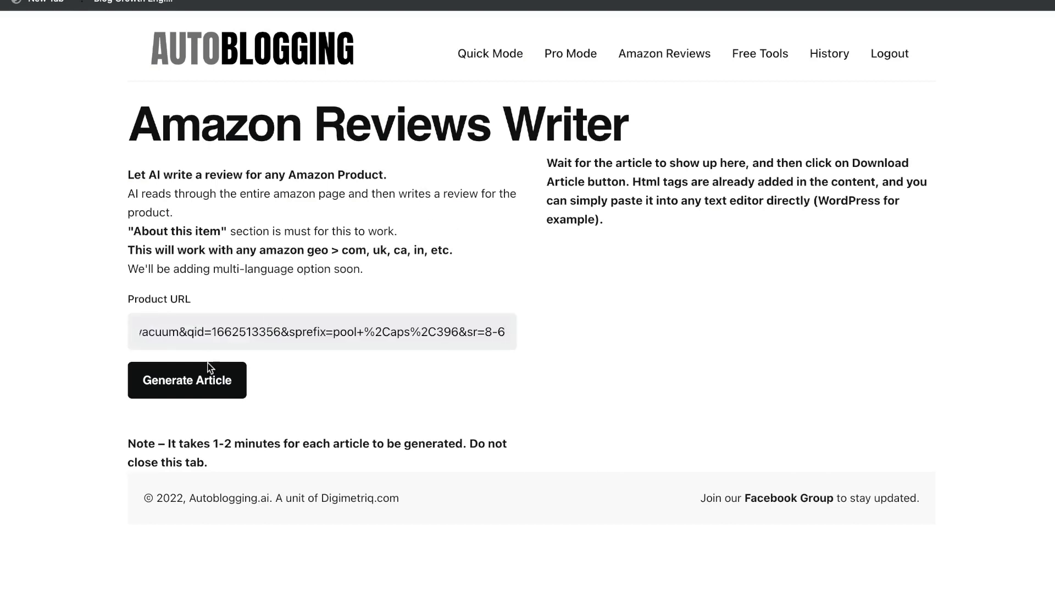
pyautogui.click(211, 376)
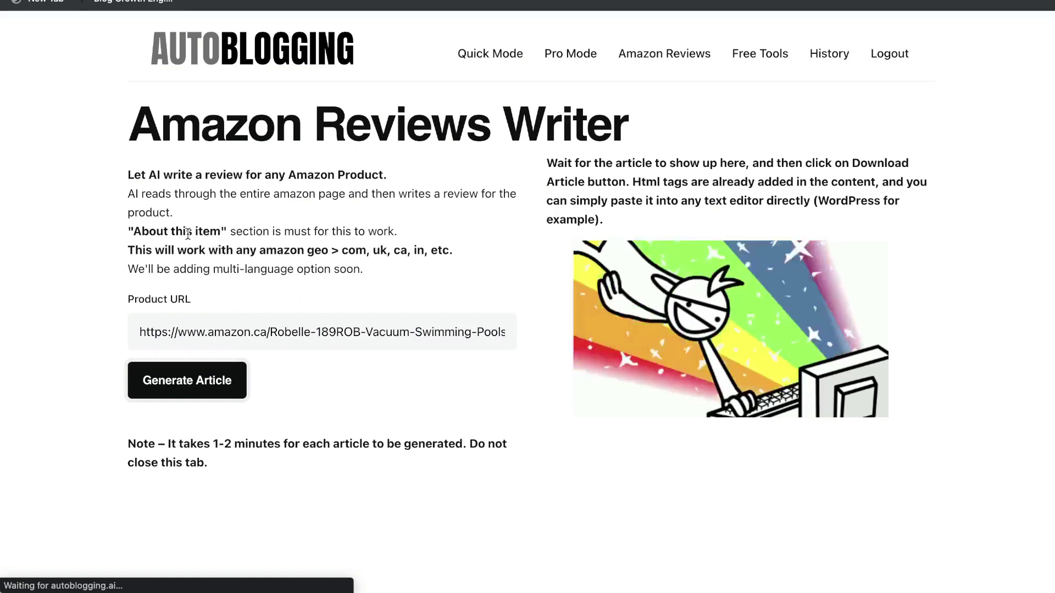
pyautogui.scroll(-2, 384, 214)
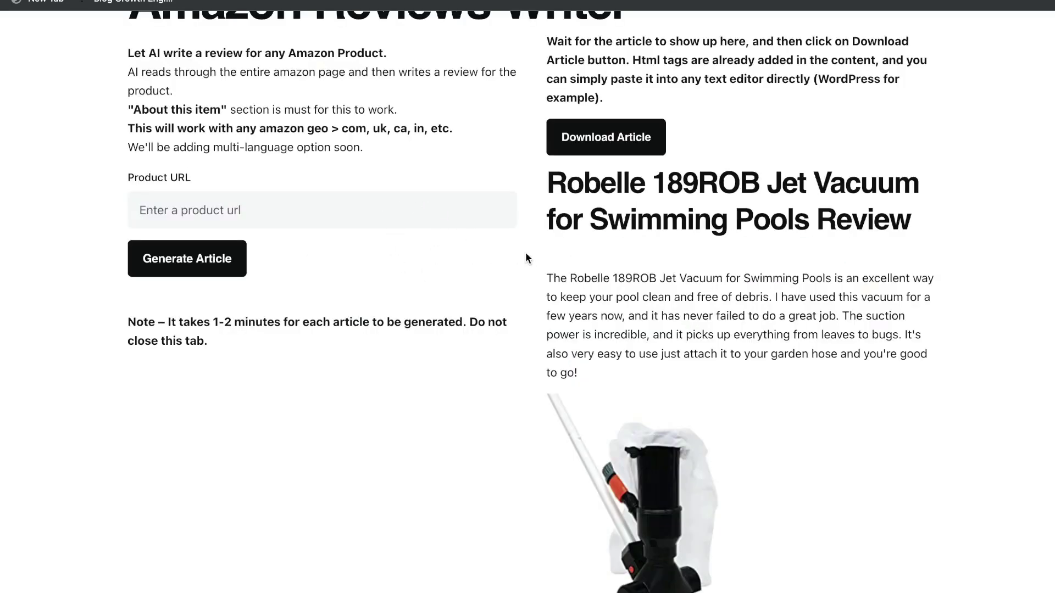
pyautogui.scroll(-5, 710, 341)
pyautogui.scroll(-3, 710, 347)
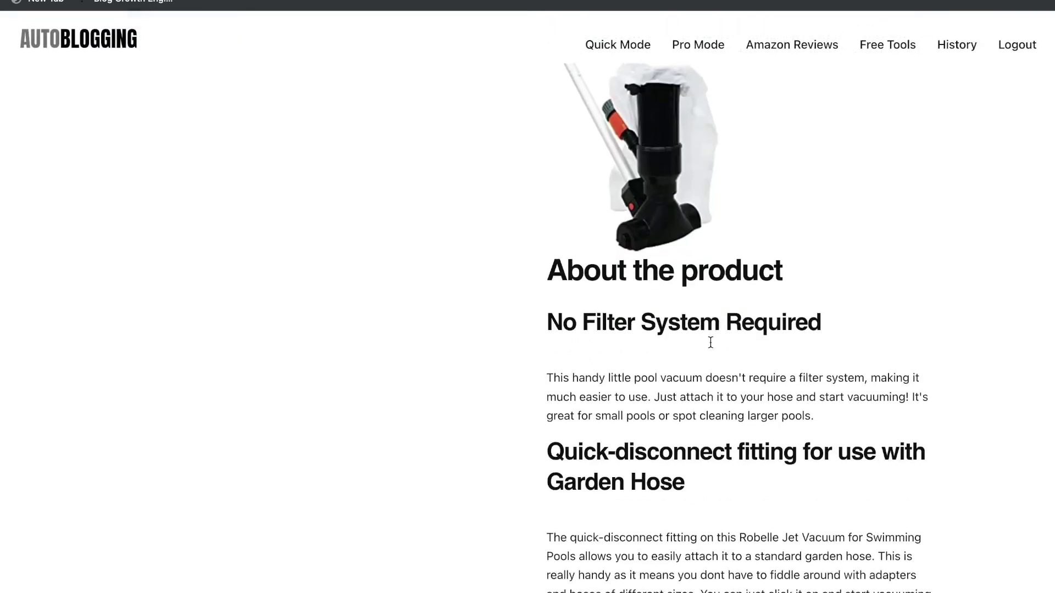
pyautogui.scroll(-2, 831, 273)
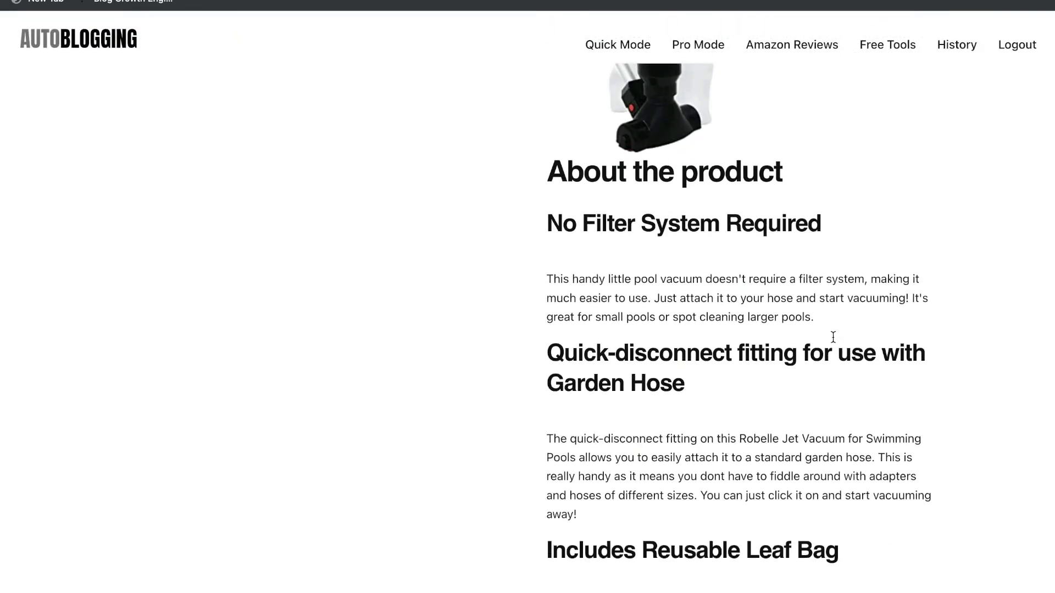
pyautogui.scroll(8, 797, 258)
pyautogui.scroll(-3, 781, 247)
pyautogui.scroll(1, 766, 236)
pyautogui.scroll(-7, 767, 237)
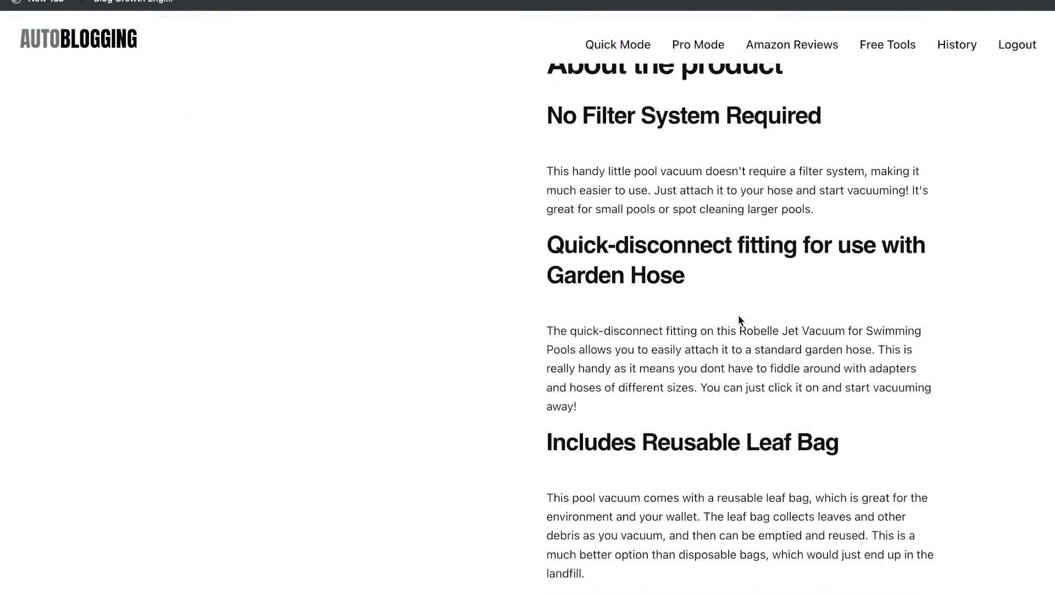
pyautogui.scroll(-9, 739, 320)
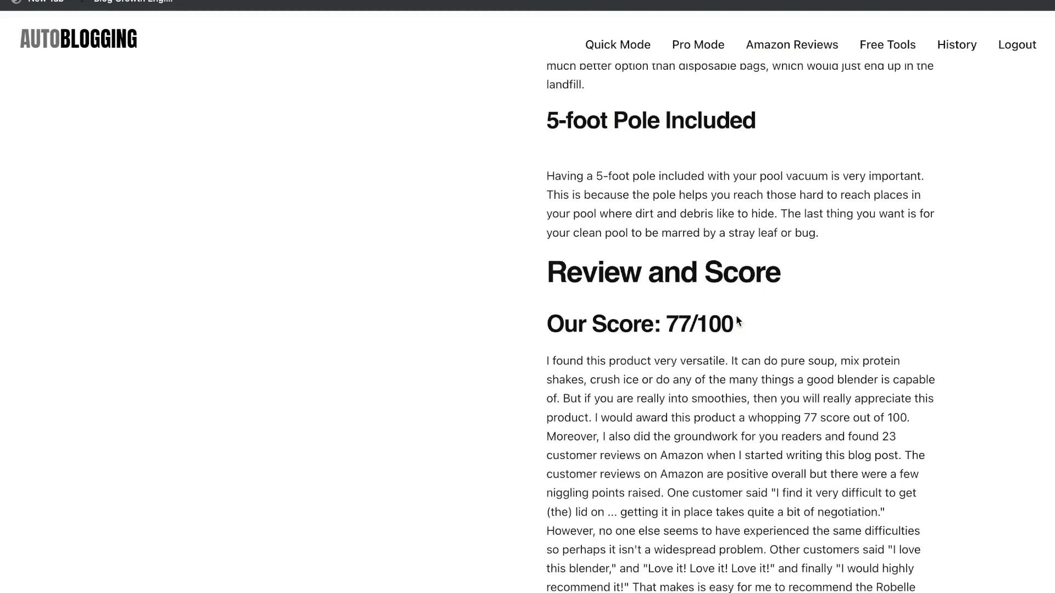
pyautogui.scroll(-2, 738, 318)
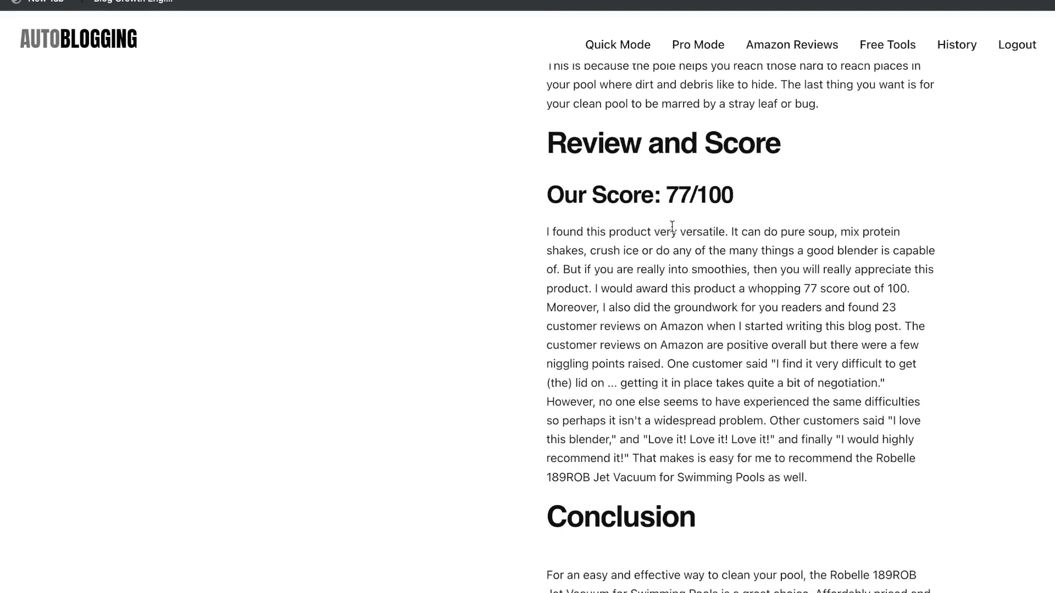
pyautogui.scroll(-1, 677, 226)
pyautogui.scroll(-2, 677, 227)
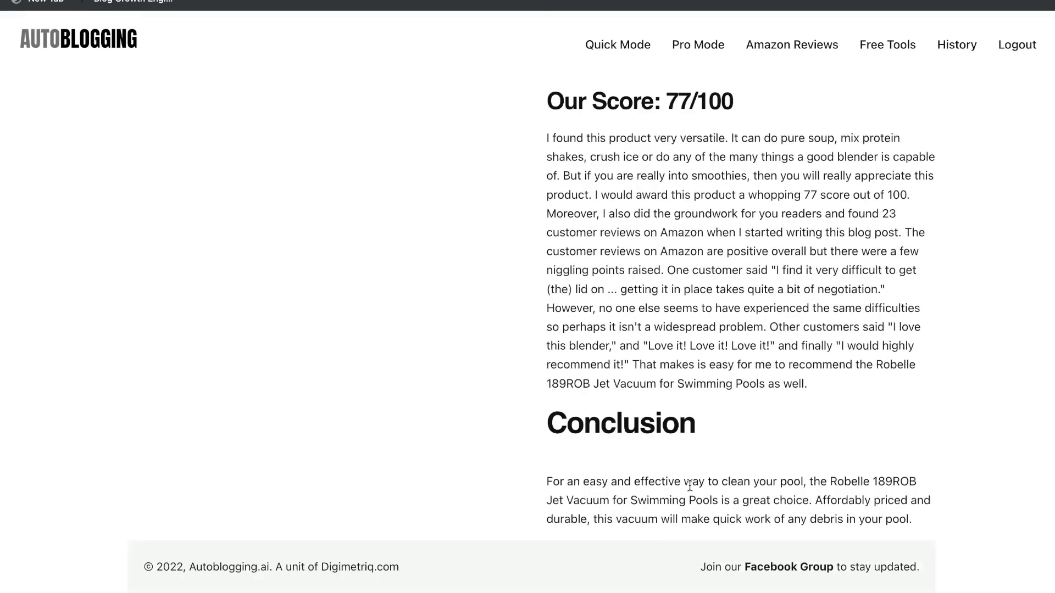
pyautogui.click(694, 482)
pyautogui.scroll(15, 690, 272)
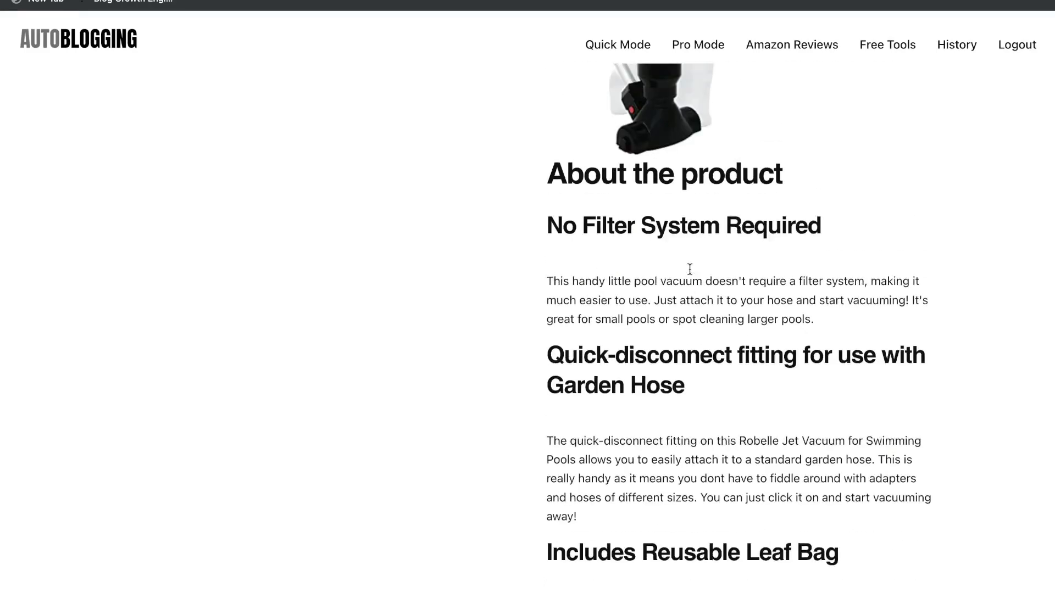
pyautogui.scroll(8, 690, 274)
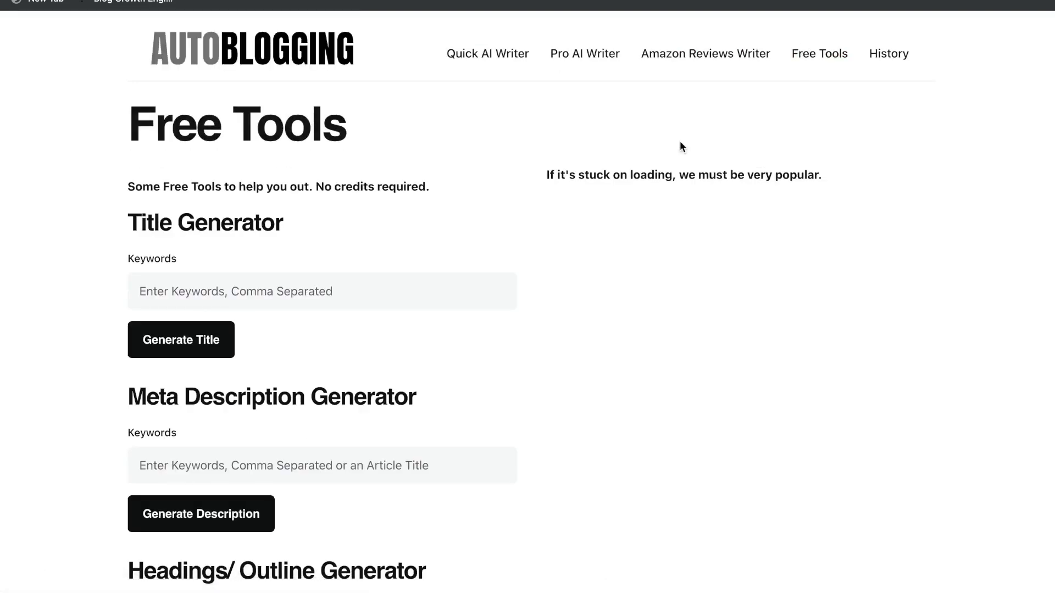
# Scroll down Free Tools past the title, meta description and outline generators.
pyautogui.scroll(-3, 289, 192)
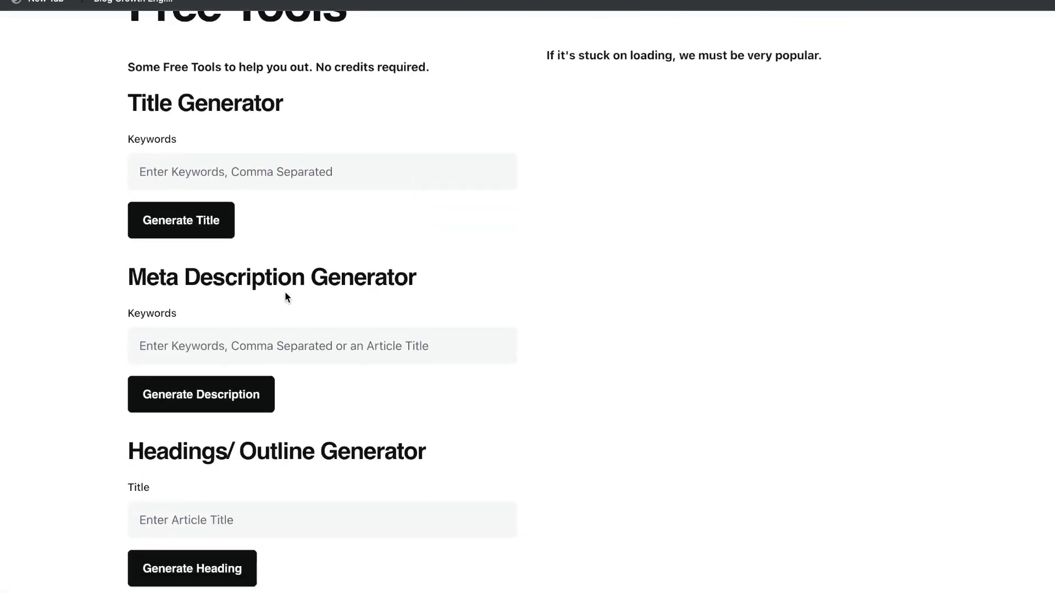
pyautogui.scroll(-2, 338, 305)
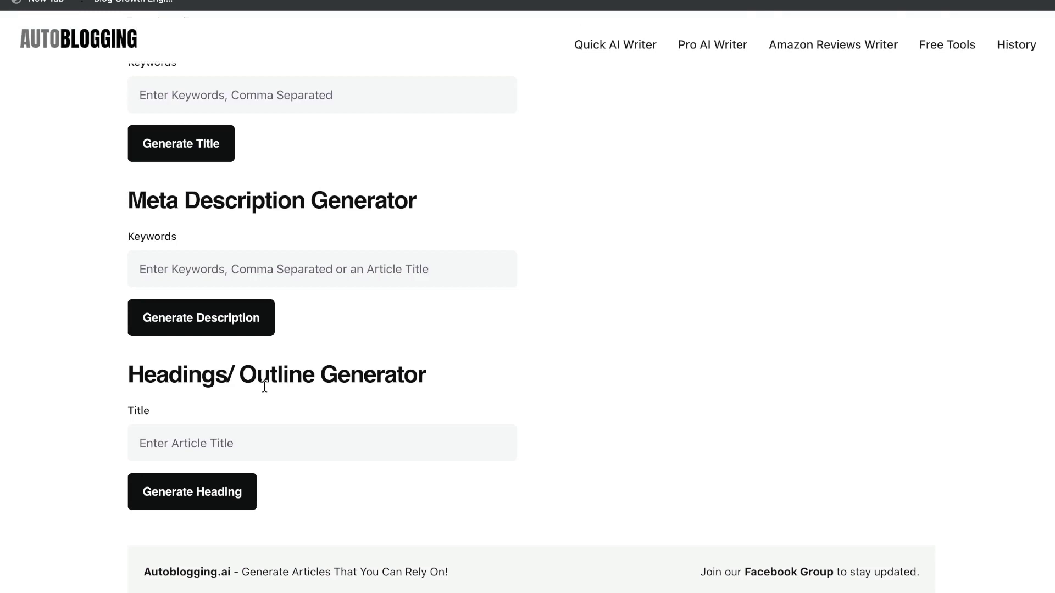